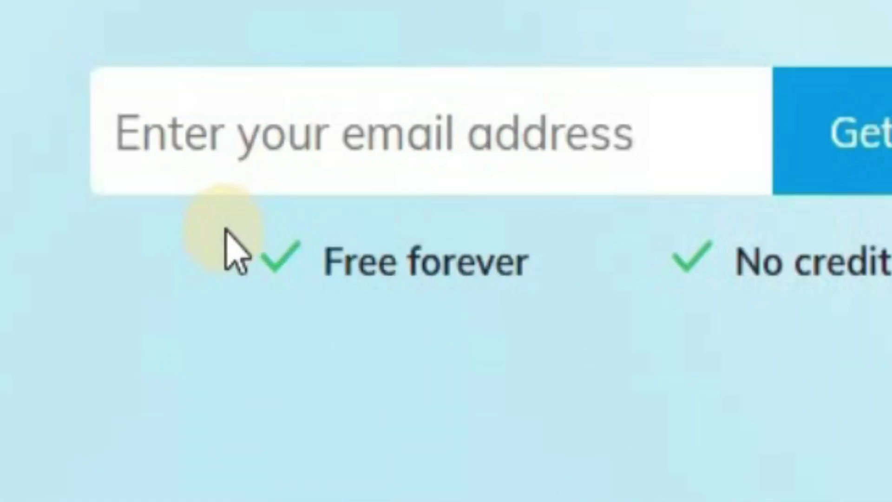
Highlight the 'Free forever' and 'No credit card required' notes on the home page
{"action": "left_click_drag", "start_coordinate": [324, 261], "coordinate": [532, 265]}
{"action": "left_click", "coordinate": [669, 311]}
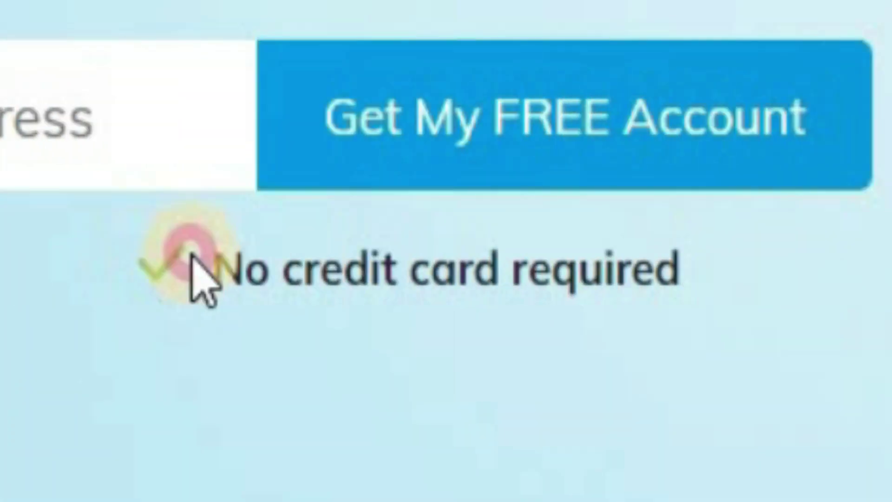
{"action": "left_click_drag", "start_coordinate": [195, 260], "coordinate": [685, 271]}
{"action": "left_click", "coordinate": [685, 272]}
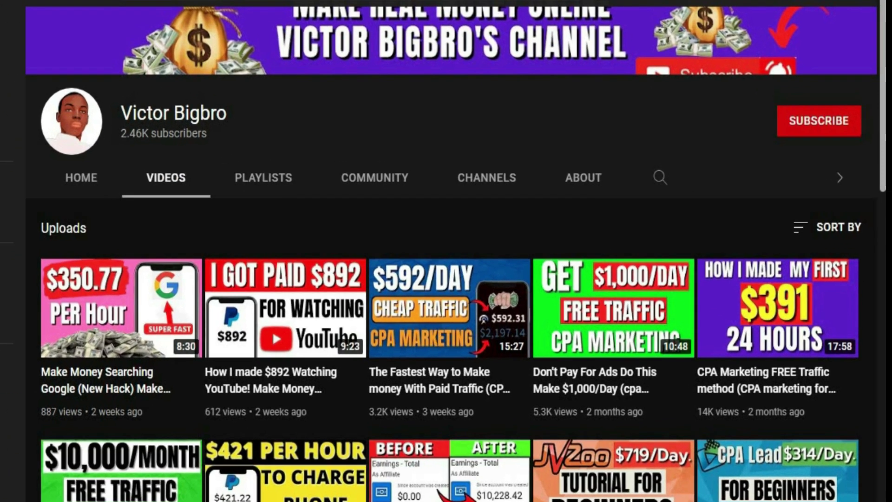
{"action": "scroll", "coordinate": [745, 288], "scroll_direction": "down", "scroll_amount": 10}
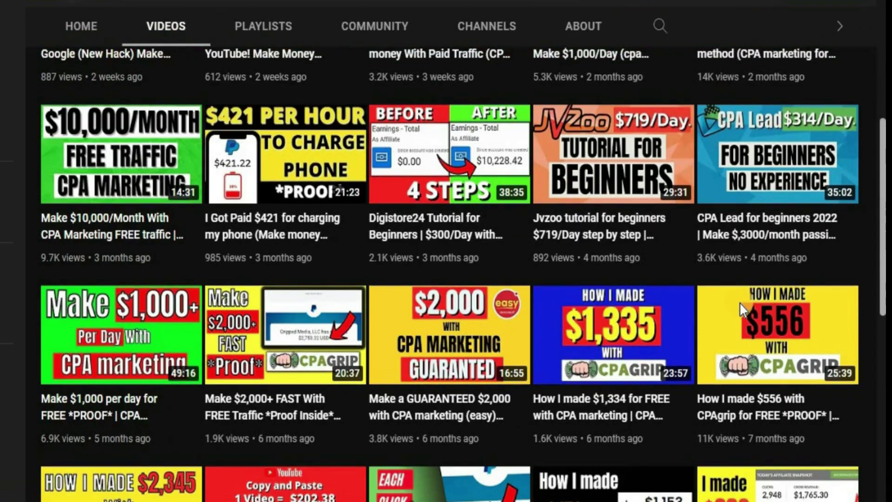
{"action": "scroll", "coordinate": [743, 279], "scroll_direction": "up", "scroll_amount": 10}
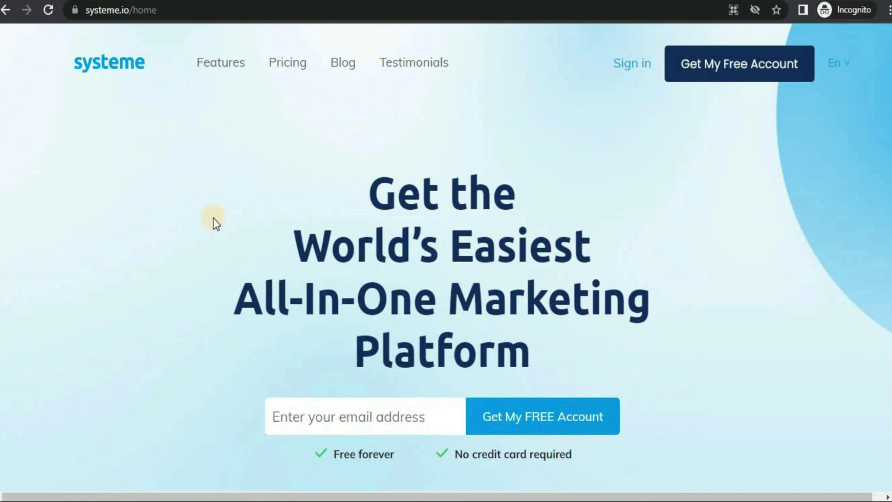
Open the pricing page and highlight the Free plan's 2,000 contacts and Unlimited emails sent
{"action": "left_click", "coordinate": [278, 70]}
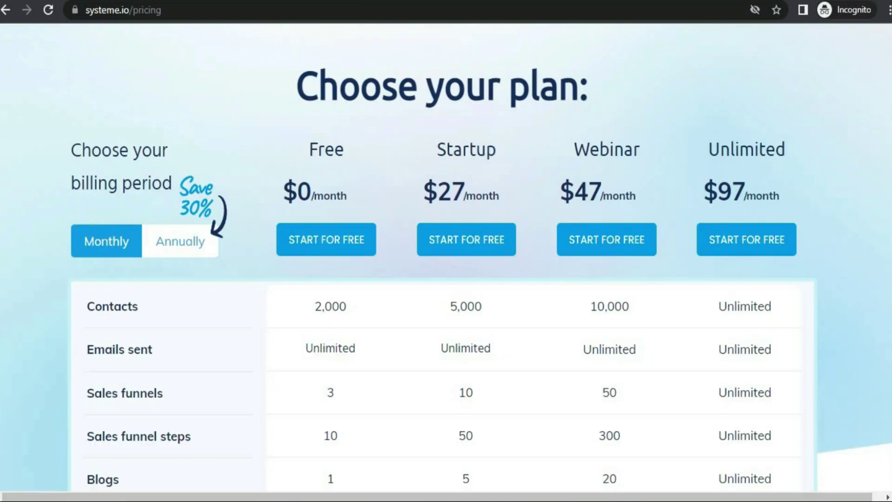
{"action": "left_click", "coordinate": [336, 301]}
{"action": "double_click", "coordinate": [335, 301]}
{"action": "scroll", "coordinate": [356, 302], "scroll_direction": "down", "scroll_amount": 2}
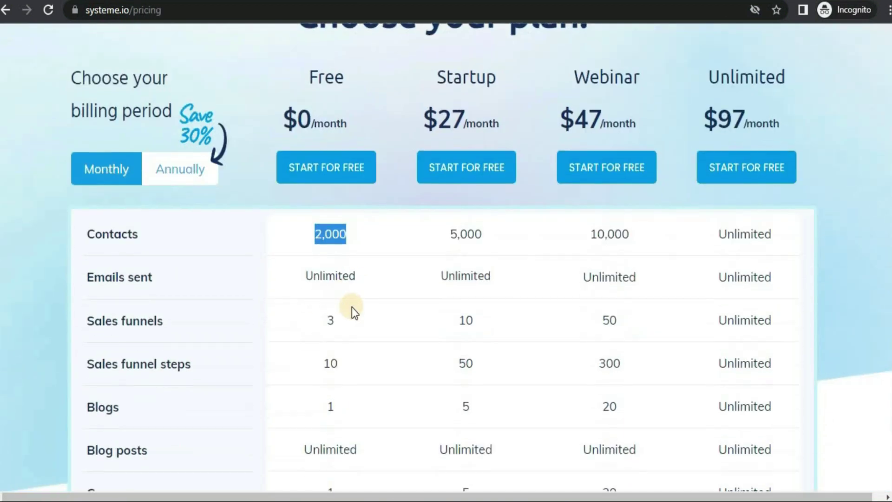
{"action": "left_click", "coordinate": [306, 281]}
{"action": "double_click", "coordinate": [306, 280]}
{"action": "scroll", "coordinate": [372, 268], "scroll_direction": "down", "scroll_amount": 2}
{"action": "left_click", "coordinate": [318, 249]}
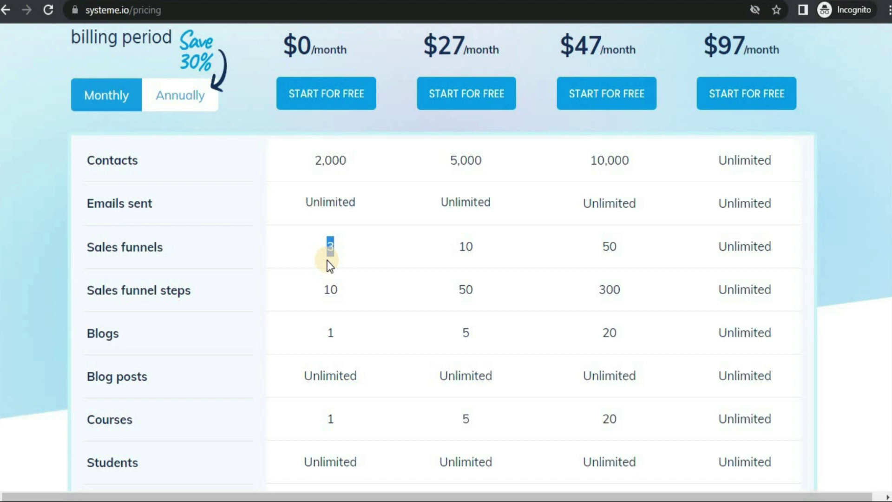
Highlight the Free plan's Workflows limit of 1 and compare the other plan columns
{"action": "scroll", "coordinate": [297, 254], "scroll_direction": "down", "scroll_amount": 5}
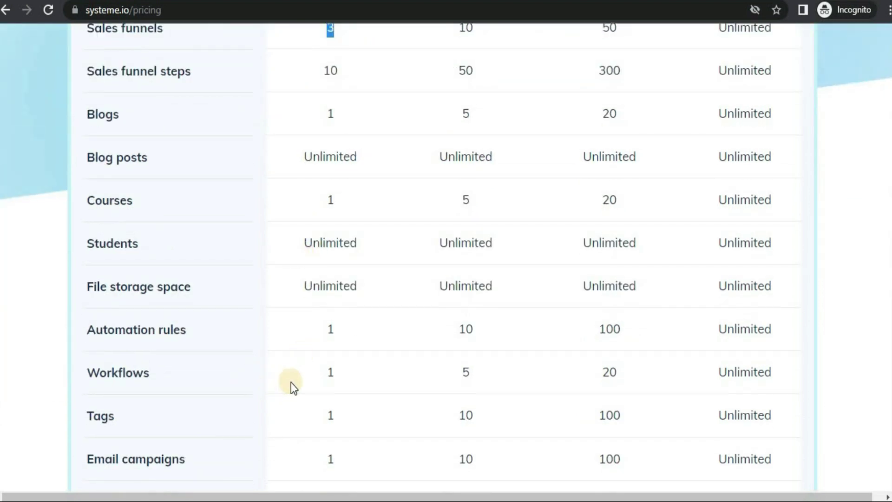
{"action": "left_click_drag", "start_coordinate": [325, 367], "coordinate": [344, 369]}
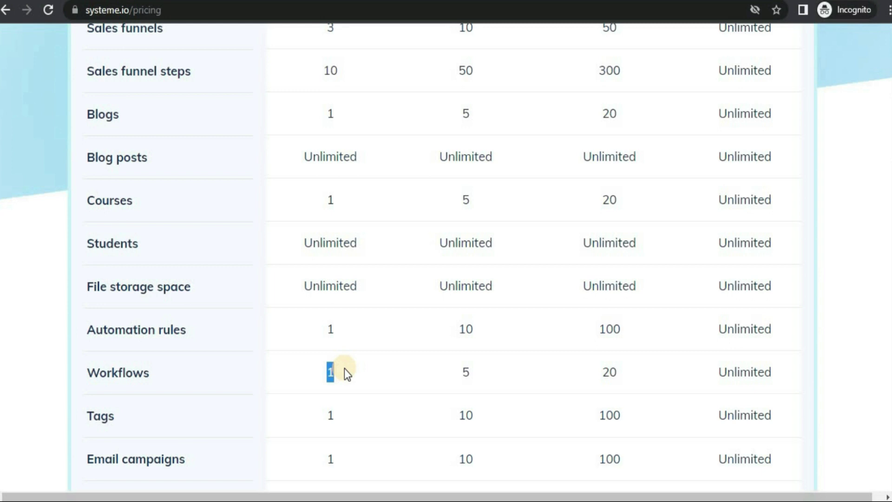
{"action": "scroll", "coordinate": [737, 234], "scroll_direction": "up", "scroll_amount": 2}
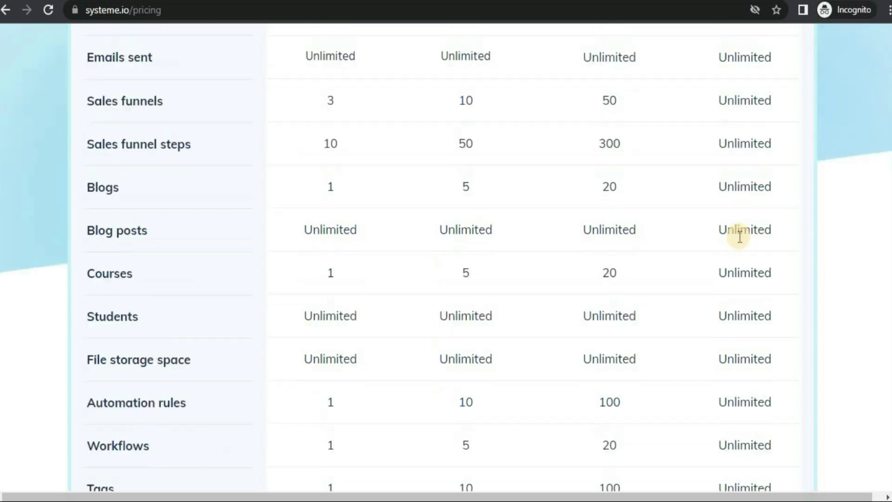
{"action": "scroll", "coordinate": [739, 238], "scroll_direction": "down", "scroll_amount": 15}
{"action": "scroll", "coordinate": [743, 251], "scroll_direction": "up", "scroll_amount": 20}
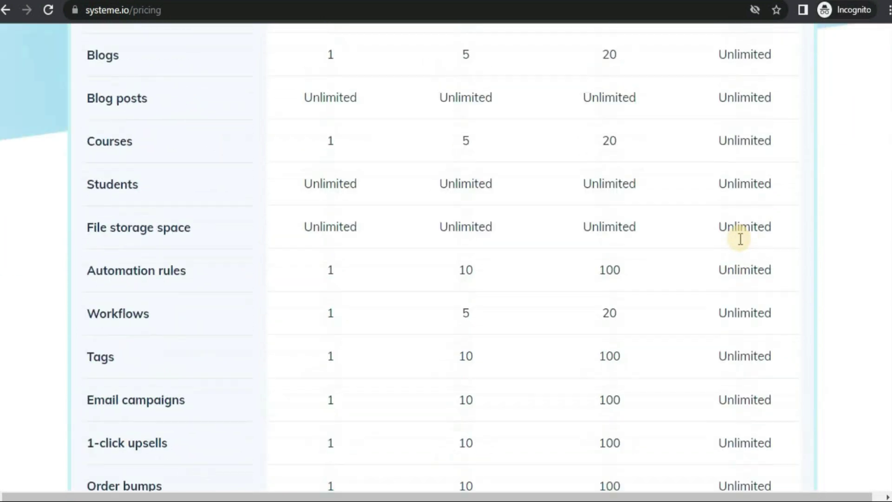
{"action": "left_click_drag", "start_coordinate": [700, 263], "coordinate": [795, 241]}
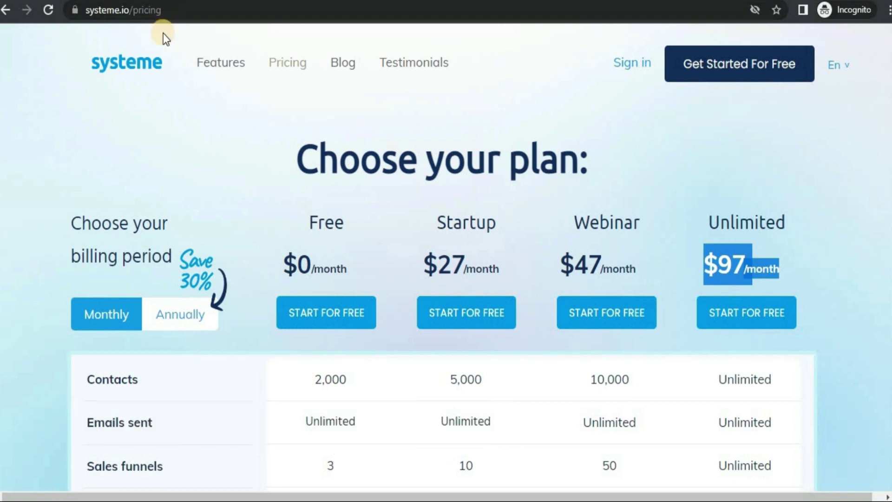
Return to the systeme.io home page via the logo and use the email field to sign in
{"action": "left_click", "coordinate": [151, 70]}
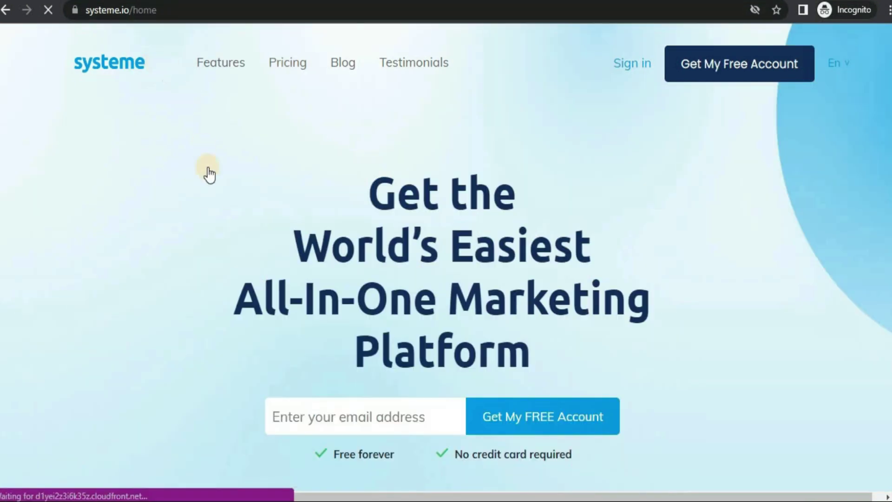
{"action": "scroll", "coordinate": [309, 343], "scroll_direction": "down", "scroll_amount": 2}
{"action": "left_click", "coordinate": [310, 341]}
{"action": "left_click", "coordinate": [701, 313]}
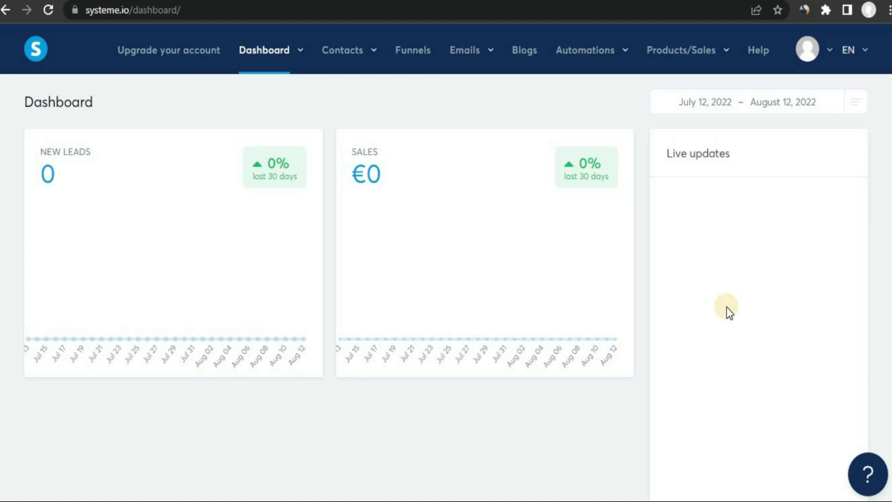
Create a Custom funnel named 'test today' from the Funnels list
{"action": "left_click", "coordinate": [409, 49]}
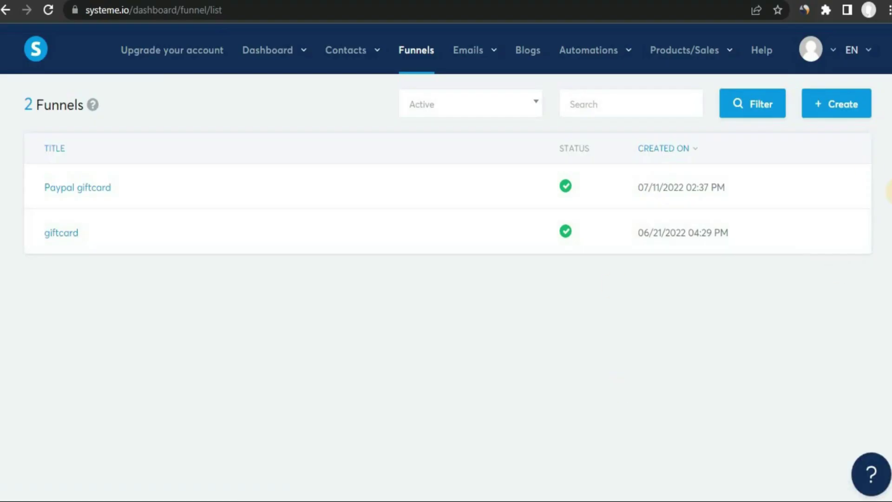
{"action": "left_click", "coordinate": [865, 113]}
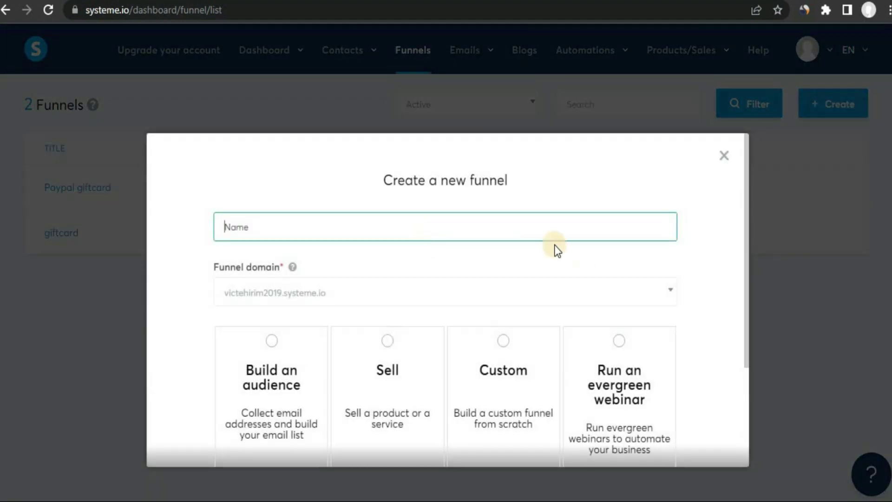
{"action": "type", "text": "te"}
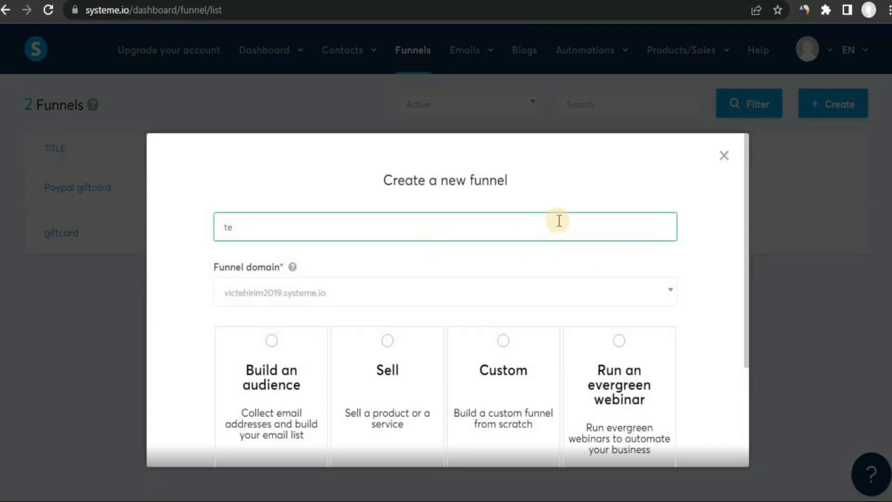
{"action": "type", "text": "st today"}
{"action": "scroll", "coordinate": [386, 275], "scroll_direction": "down", "scroll_amount": 2}
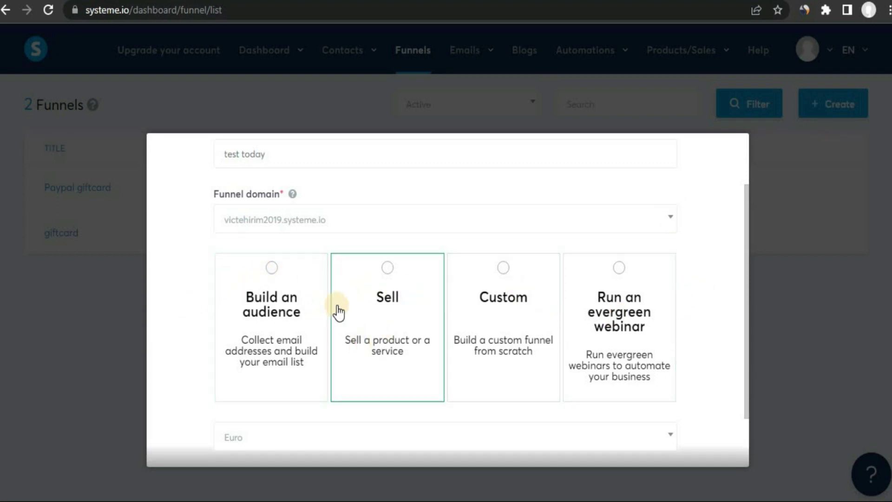
{"action": "left_click", "coordinate": [501, 296]}
{"action": "scroll", "coordinate": [506, 299], "scroll_direction": "down", "scroll_amount": 2}
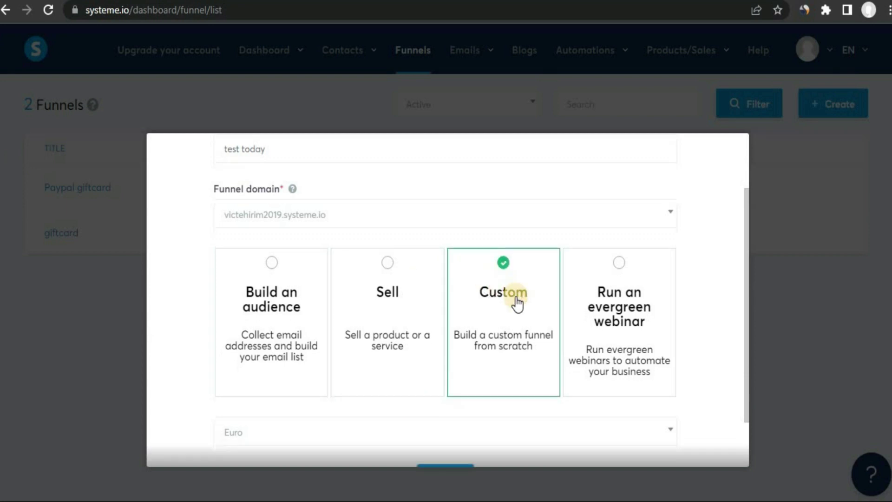
{"action": "left_click", "coordinate": [456, 420]}
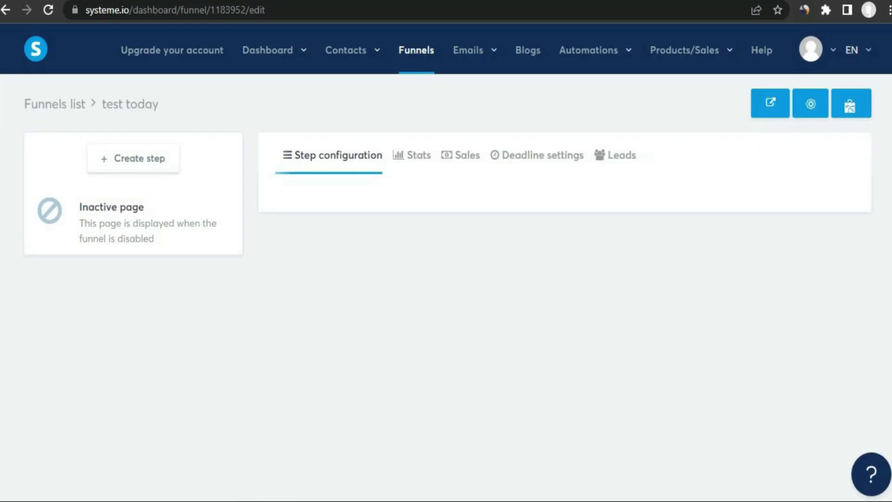
Add a Squeeze page step named 'test step' and save it
{"action": "left_click", "coordinate": [144, 153]}
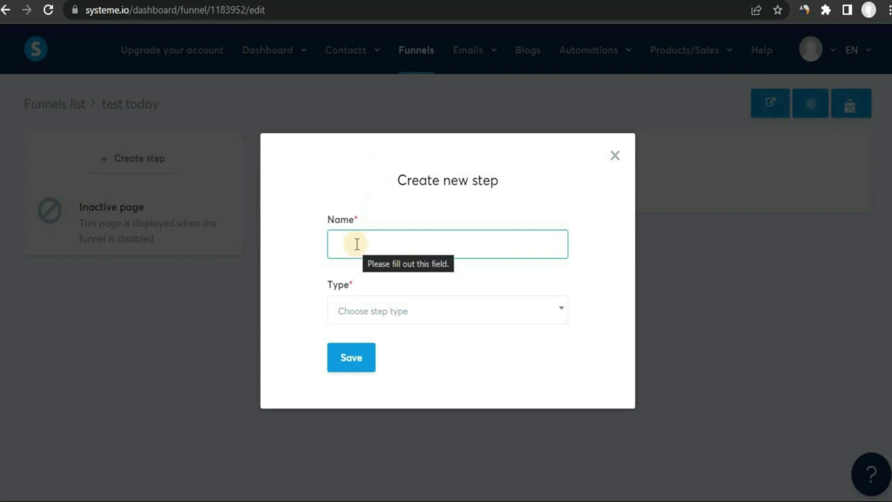
{"action": "type", "text": "test step"}
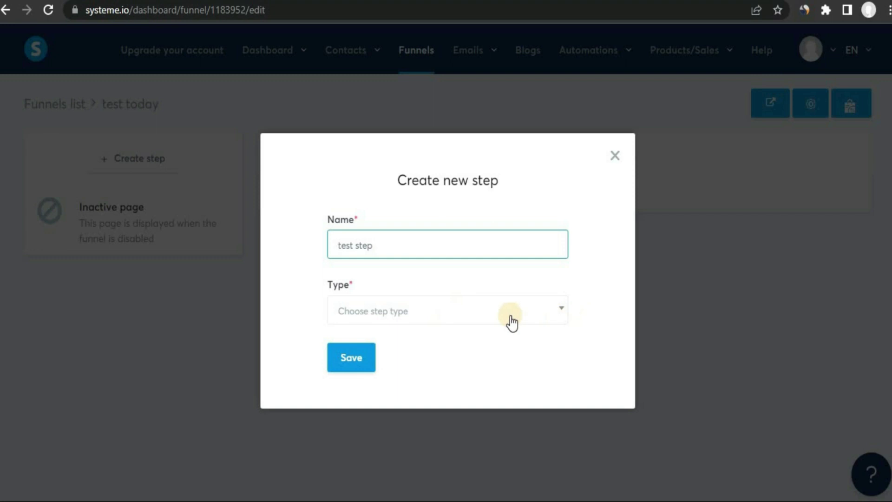
{"action": "left_click", "coordinate": [512, 321]}
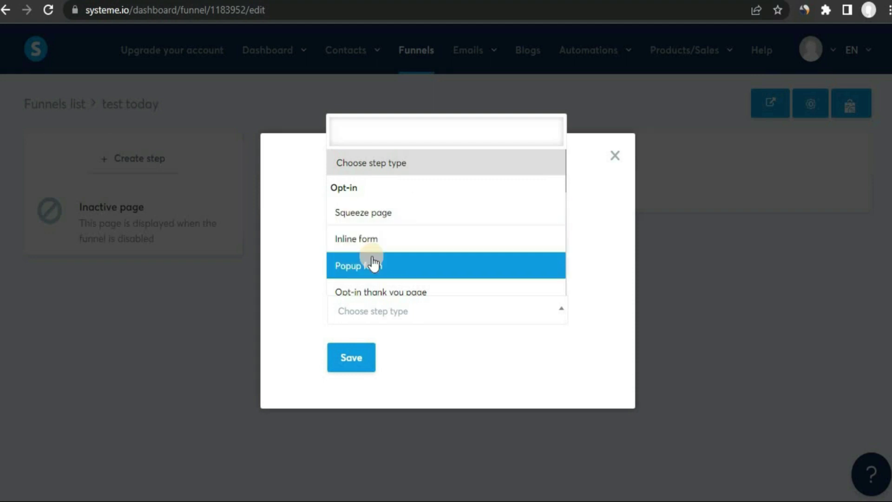
{"action": "scroll", "coordinate": [400, 262], "scroll_direction": "down", "scroll_amount": 5}
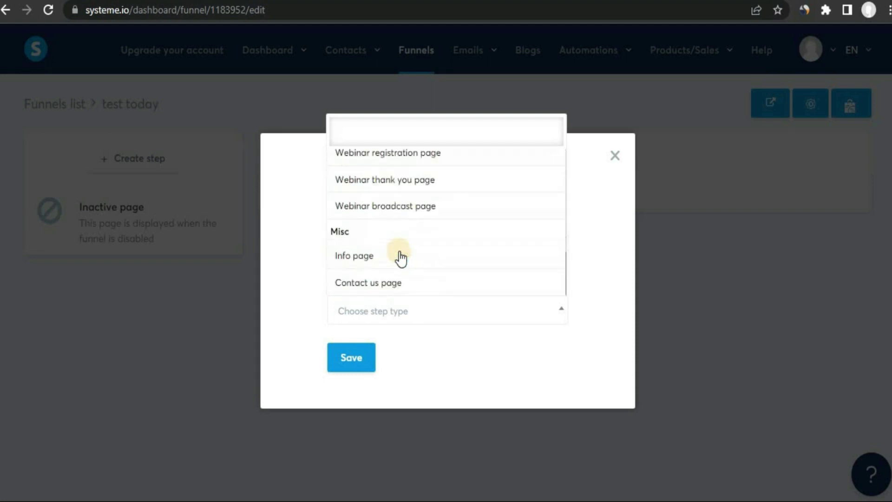
{"action": "scroll", "coordinate": [409, 260], "scroll_direction": "up", "scroll_amount": 3}
{"action": "scroll", "coordinate": [412, 260], "scroll_direction": "down", "scroll_amount": 3}
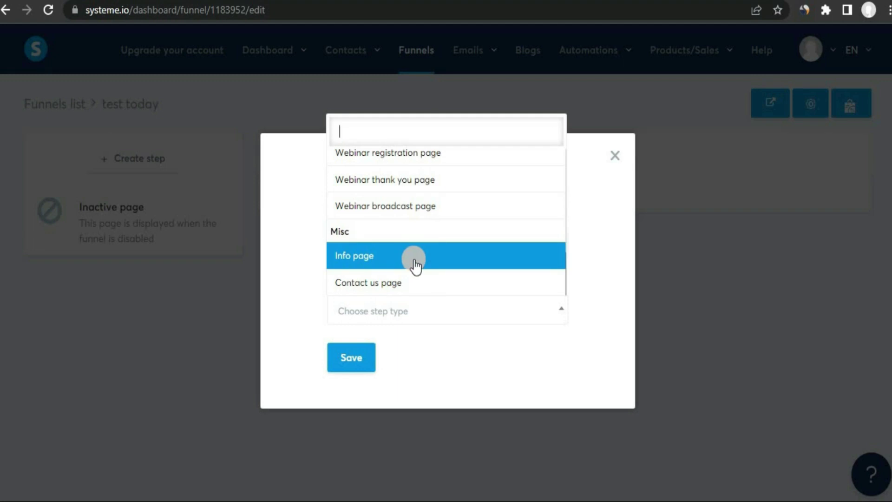
{"action": "scroll", "coordinate": [411, 260], "scroll_direction": "up", "scroll_amount": 3}
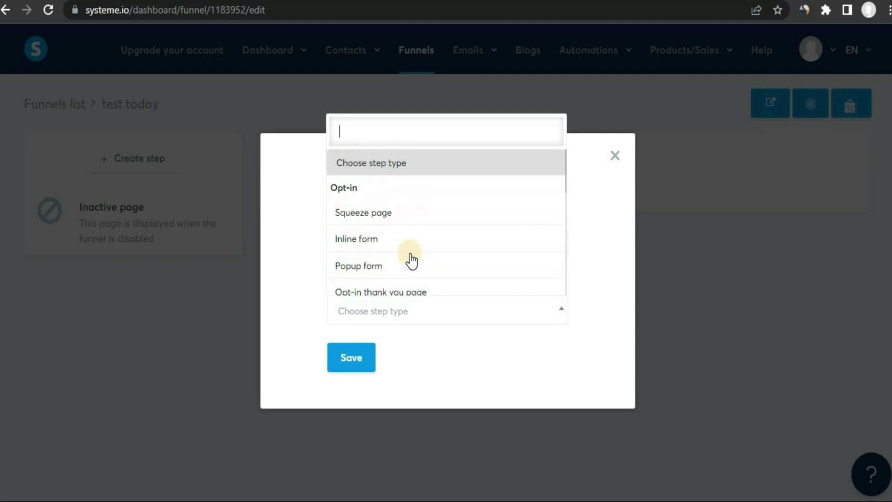
{"action": "left_click", "coordinate": [391, 218]}
{"action": "left_click", "coordinate": [342, 351]}
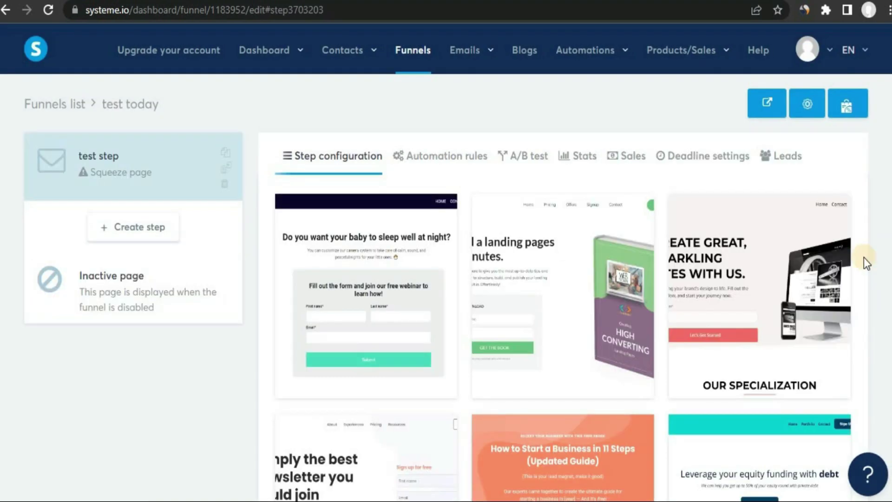
Choose the last template in the gallery, '3 step system', for the step
{"action": "scroll", "coordinate": [564, 258], "scroll_direction": "down", "scroll_amount": 9}
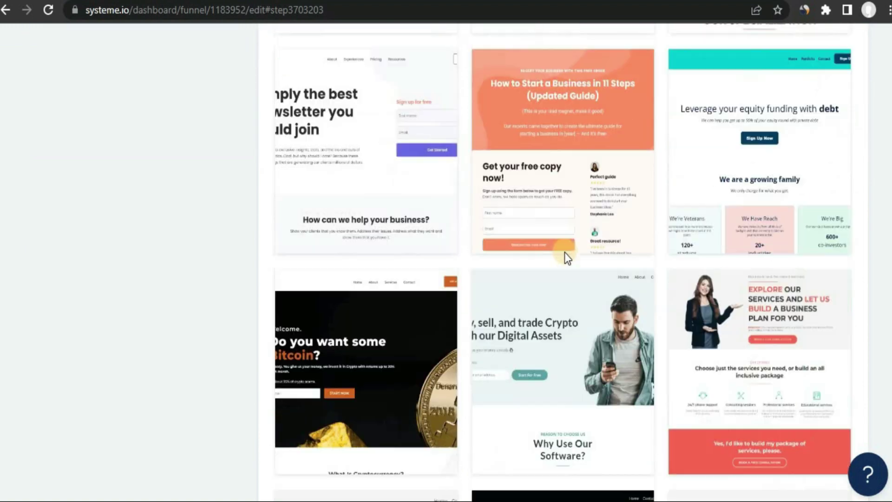
{"action": "scroll", "coordinate": [564, 253], "scroll_direction": "down", "scroll_amount": 8}
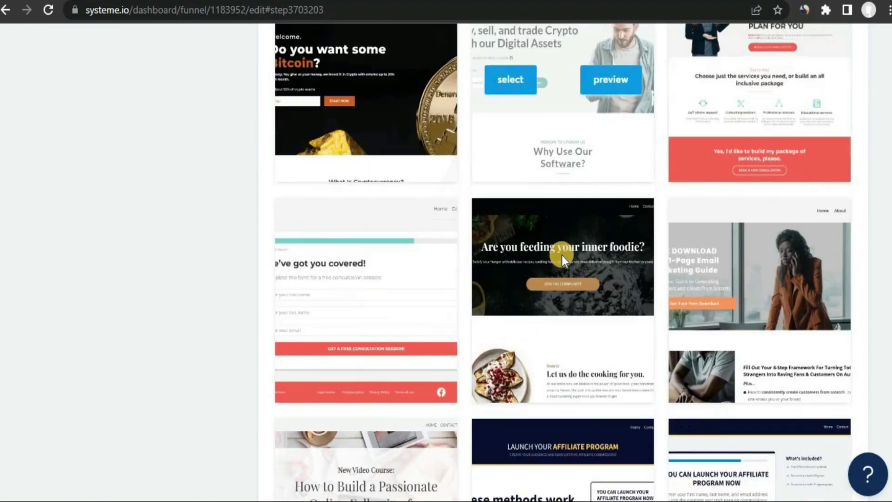
{"action": "scroll", "coordinate": [561, 256], "scroll_direction": "down", "scroll_amount": 20}
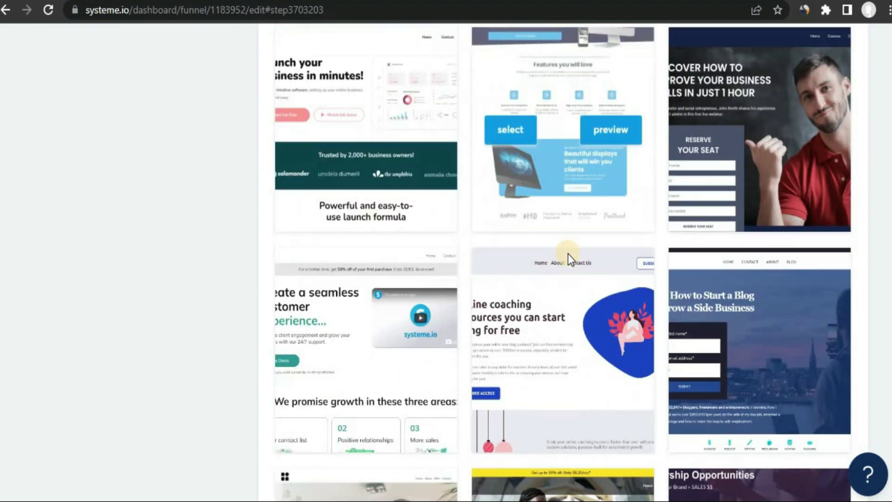
{"action": "scroll", "coordinate": [568, 253], "scroll_direction": "down", "scroll_amount": 20}
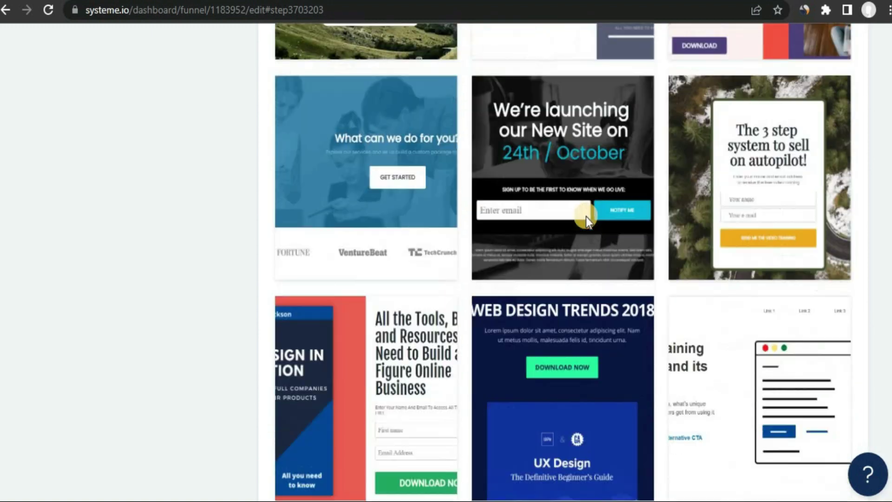
{"action": "scroll", "coordinate": [592, 220], "scroll_direction": "down", "scroll_amount": 20}
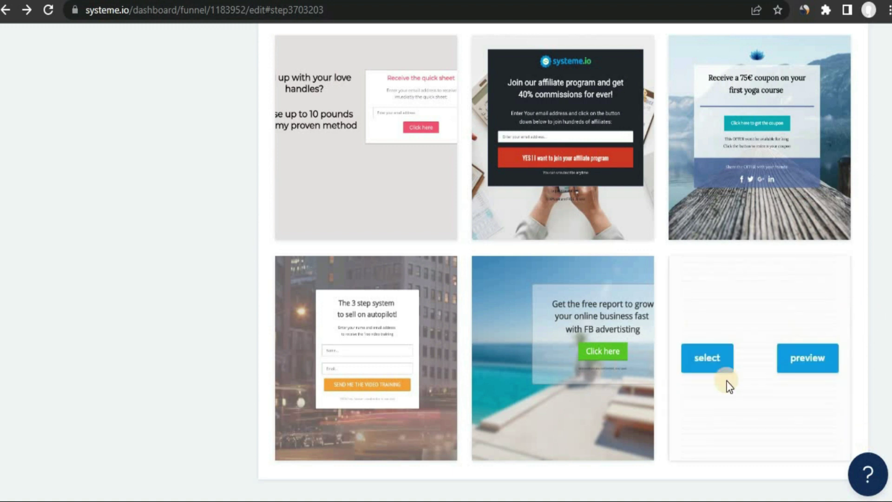
{"action": "left_click", "coordinate": [300, 371]}
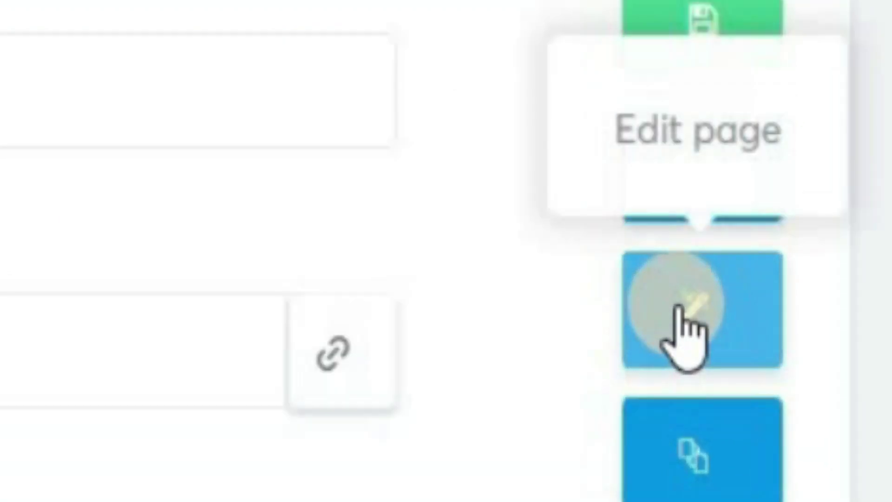
Open the page editor and replace the headline with 'make money online'
{"action": "left_click", "coordinate": [679, 307]}
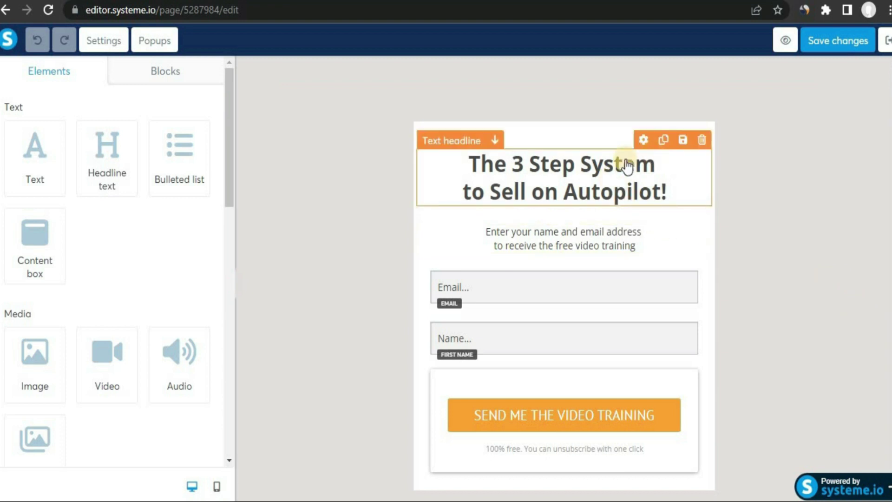
{"action": "left_click", "coordinate": [605, 163]}
{"action": "left_click_drag", "start_coordinate": [669, 185], "coordinate": [281, 119]}
{"action": "type", "text": "make mon"}
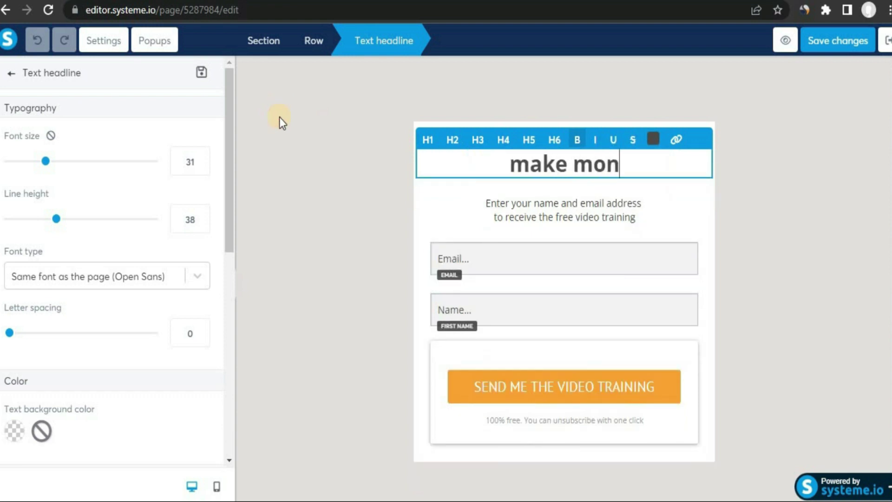
{"action": "type", "text": "ey online"}
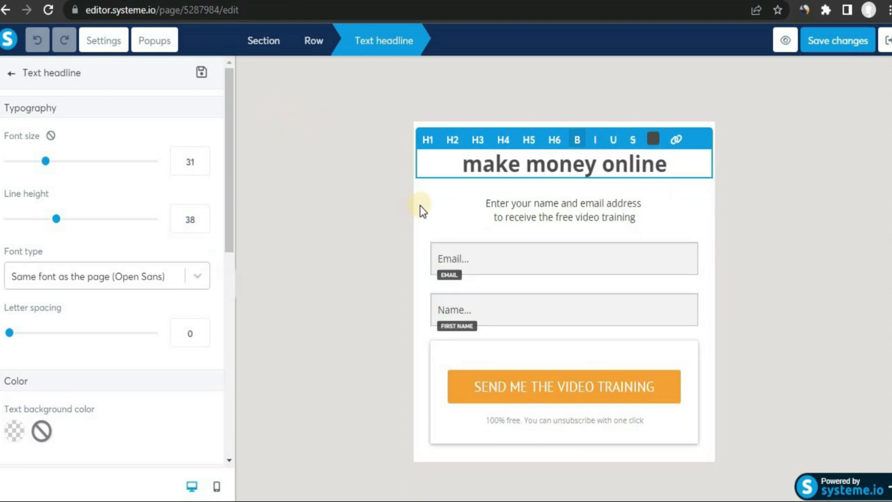
Replace the subtitle paragraph with a short custom line
{"action": "left_click", "coordinate": [527, 205]}
{"action": "left_click_drag", "start_coordinate": [635, 217], "coordinate": [405, 196]}
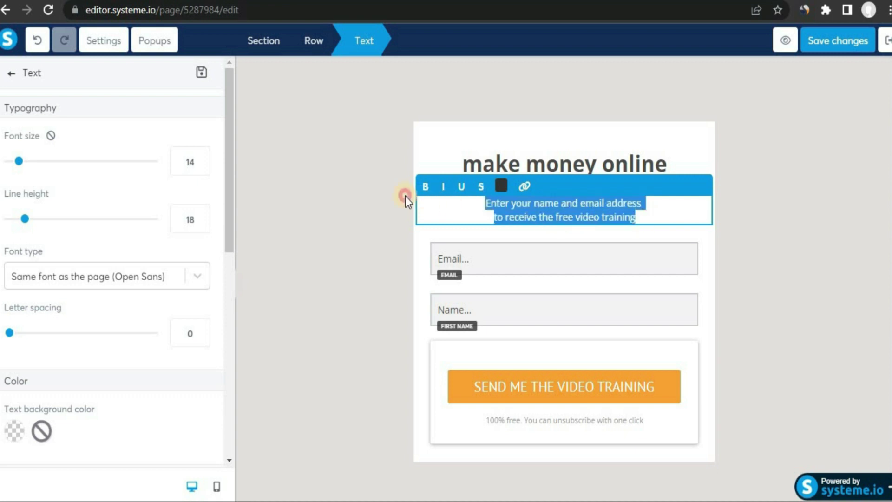
{"action": "type", "text": "I LOVE VIC"}
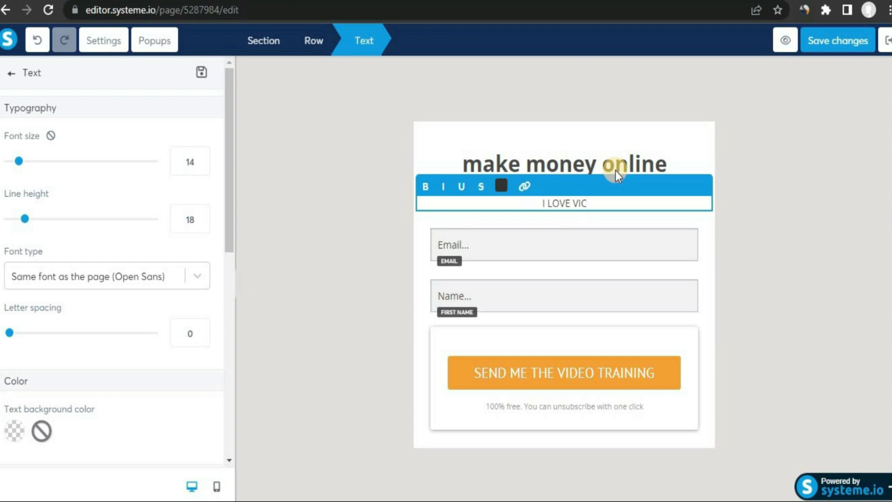
Set the headline font size to 38 and line height to 41
{"action": "left_click", "coordinate": [609, 167]}
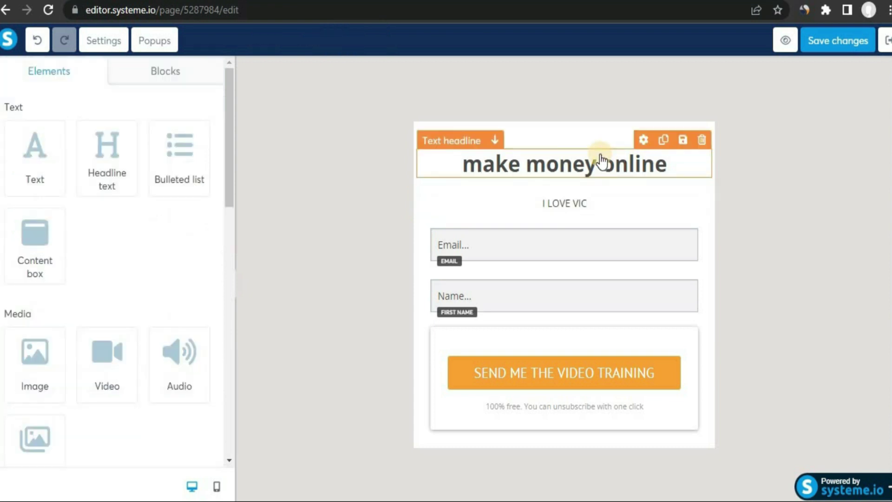
{"action": "double_click", "coordinate": [560, 164]}
{"action": "mouse_move", "coordinate": [45, 161]}
{"action": "left_mouse_down"}
{"action": "mouse_move", "coordinate": [119, 161]}
{"action": "mouse_move", "coordinate": [56, 160]}
{"action": "left_mouse_up"}
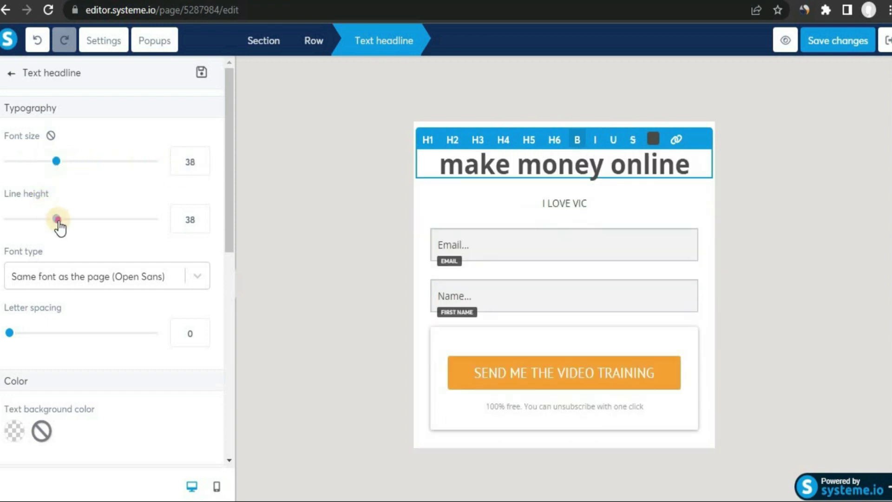
{"action": "left_click_drag", "start_coordinate": [56, 218], "coordinate": [60, 218]}
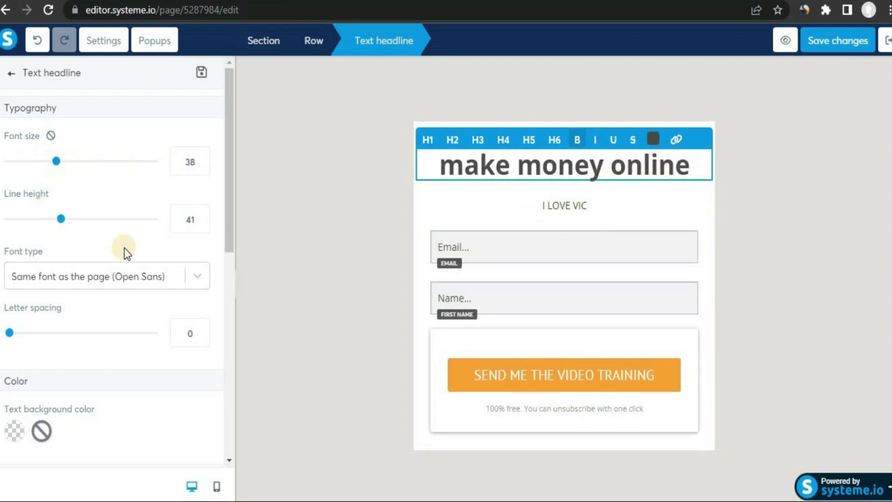
Set the headline font to Roboto from Google Fonts
{"action": "left_click", "coordinate": [161, 280]}
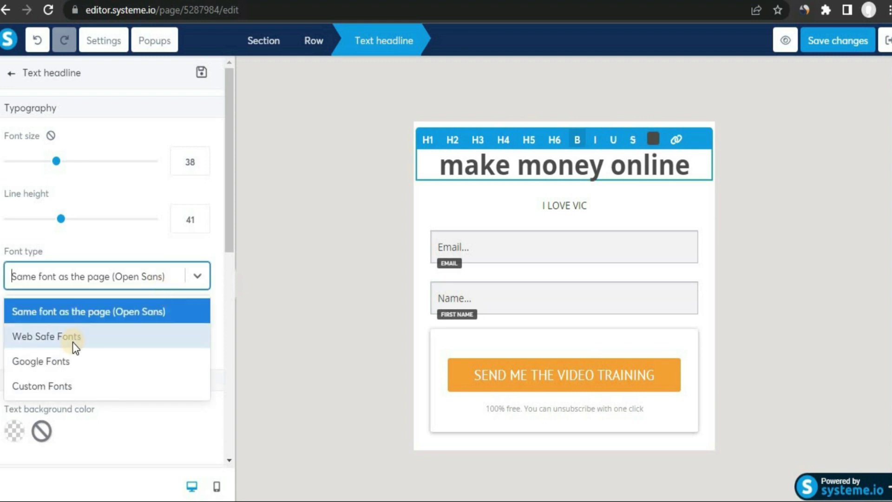
{"action": "left_click", "coordinate": [71, 363]}
{"action": "left_click", "coordinate": [138, 281]}
{"action": "left_click", "coordinate": [67, 361]}
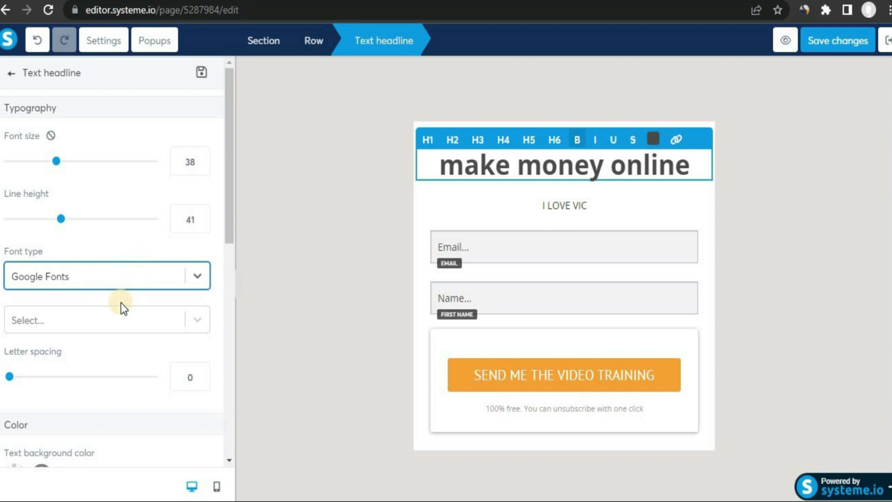
{"action": "left_click", "coordinate": [188, 322]}
{"action": "scroll", "coordinate": [125, 399], "scroll_direction": "down", "scroll_amount": 2}
{"action": "scroll", "coordinate": [139, 381], "scroll_direction": "up", "scroll_amount": 2}
{"action": "left_click", "coordinate": [167, 351]}
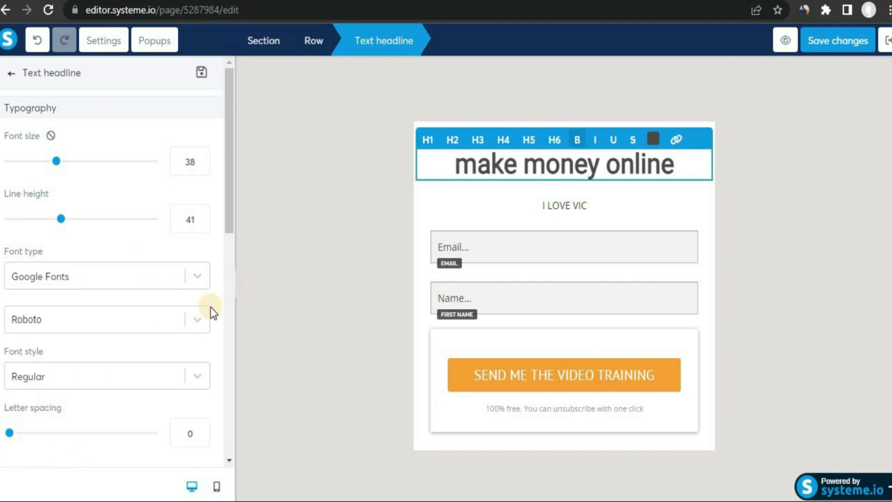
Switch the font source to Custom Fonts, cancel the upload, and open a new browser tab
{"action": "left_click", "coordinate": [176, 274]}
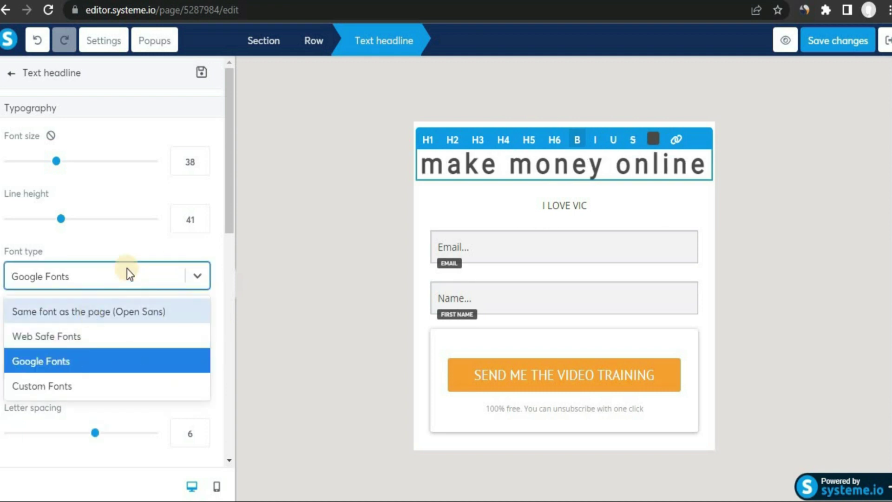
{"action": "left_click", "coordinate": [215, 298]}
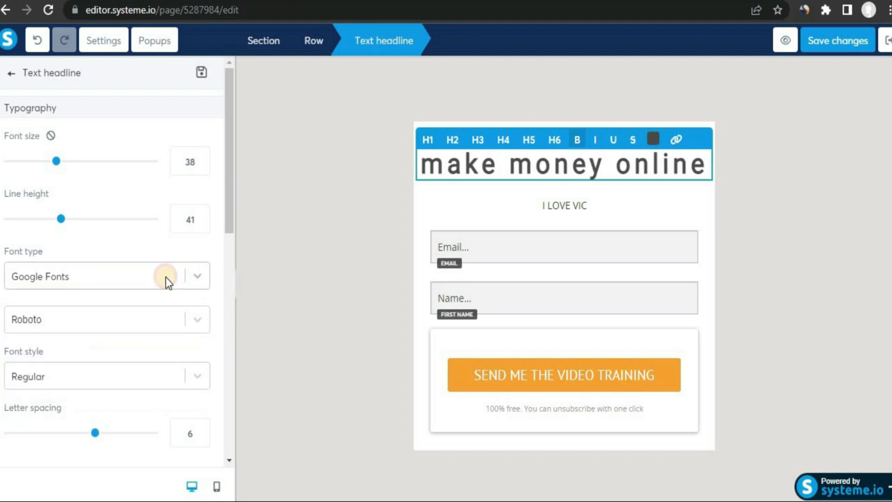
{"action": "left_click", "coordinate": [203, 276]}
{"action": "left_click", "coordinate": [38, 389]}
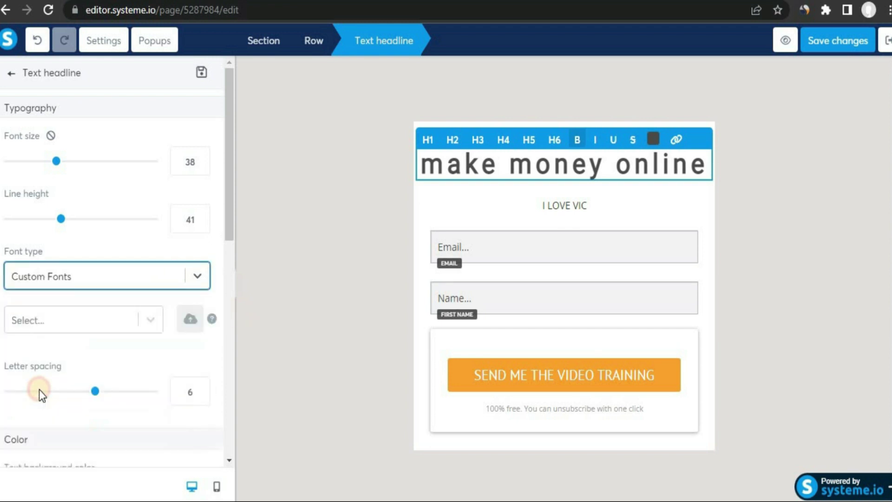
{"action": "left_click", "coordinate": [190, 319]}
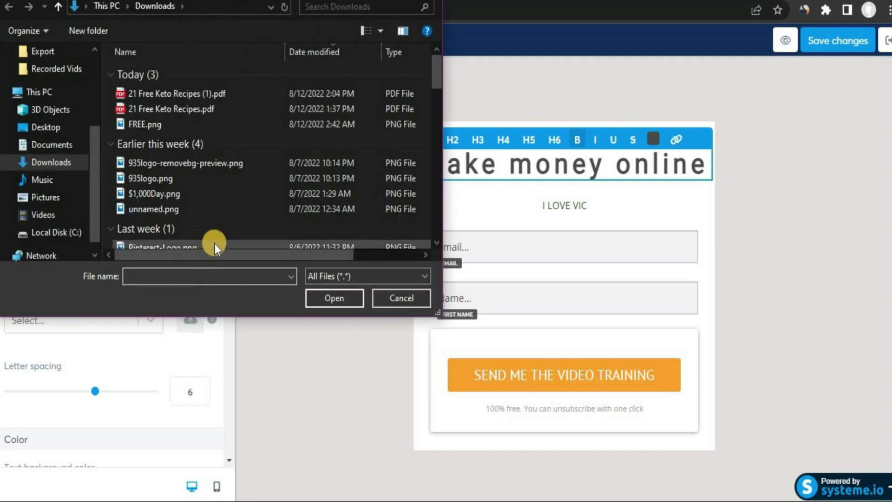
{"action": "key", "text": "Escape"}
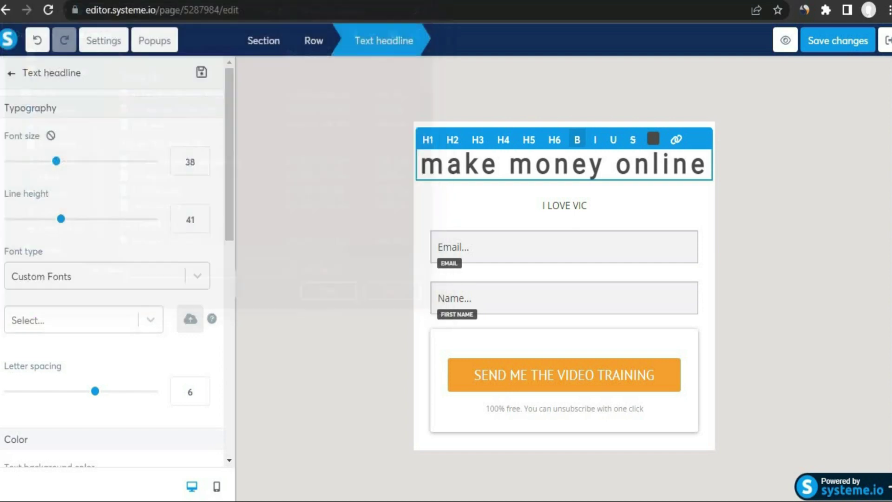
{"action": "key", "text": "ctrl+t"}
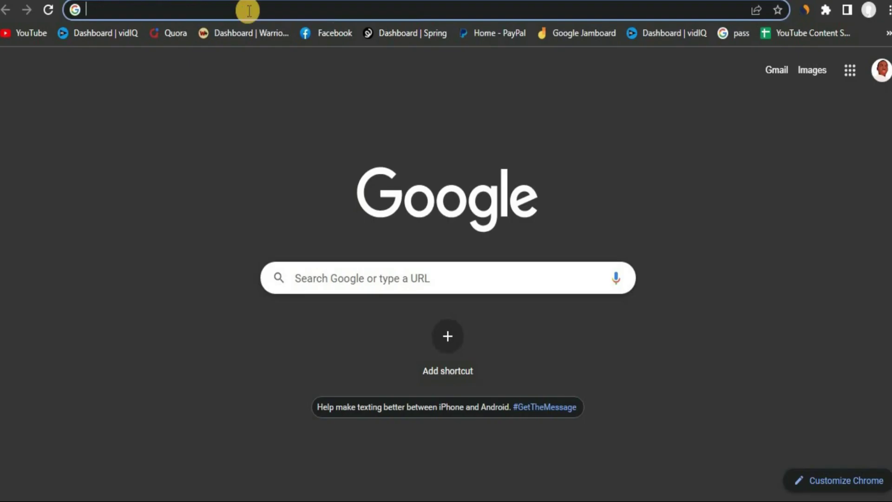
Search Google for 'sans serif download' and browse Font Squirrel's Sans Serif Fonts list
{"action": "type", "text": "sans serif download"}
{"action": "key", "text": "Return"}
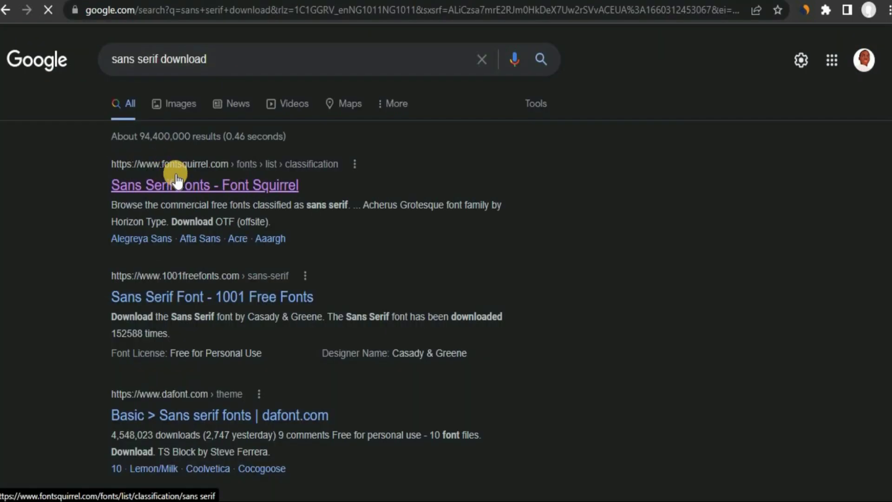
{"action": "left_click", "coordinate": [233, 182]}
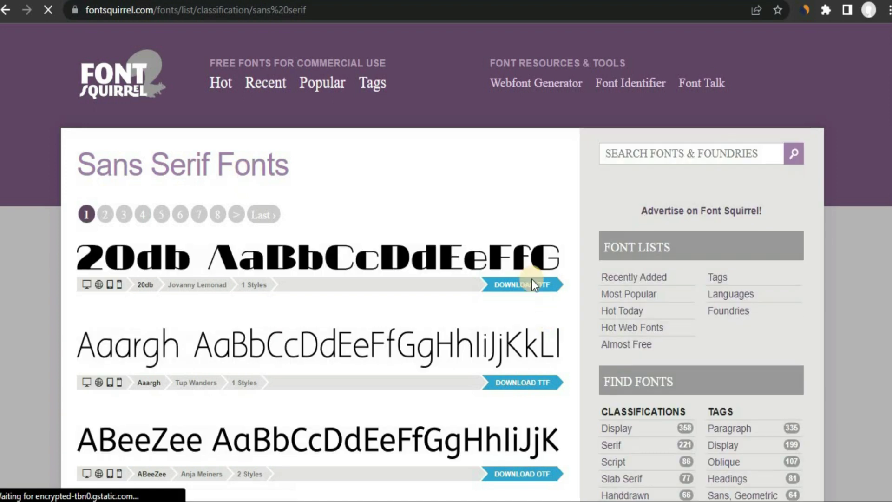
{"action": "scroll", "coordinate": [513, 142], "scroll_direction": "down", "scroll_amount": 5}
{"action": "scroll", "coordinate": [513, 141], "scroll_direction": "down", "scroll_amount": 7}
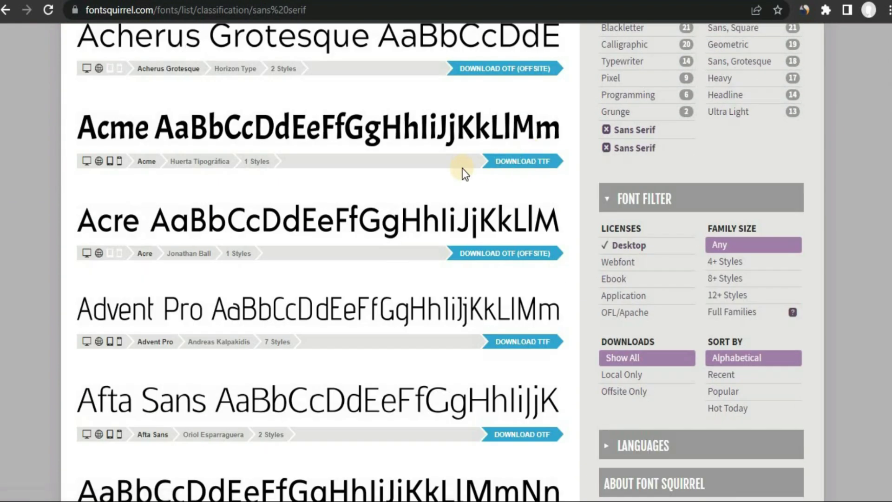
{"action": "scroll", "coordinate": [302, 55], "scroll_direction": "down", "scroll_amount": 7}
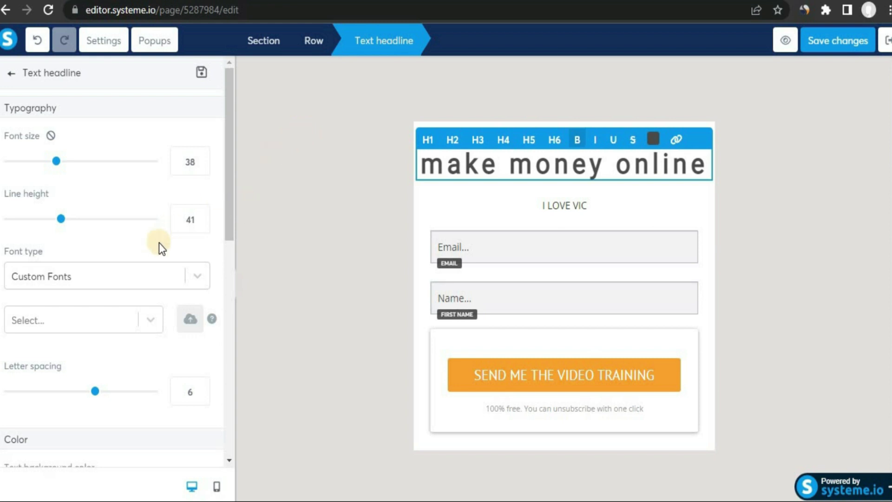
Try a background colour behind the headline, then remove it
{"action": "scroll", "coordinate": [159, 243], "scroll_direction": "down", "scroll_amount": 6}
{"action": "scroll", "coordinate": [143, 176], "scroll_direction": "up", "scroll_amount": 3}
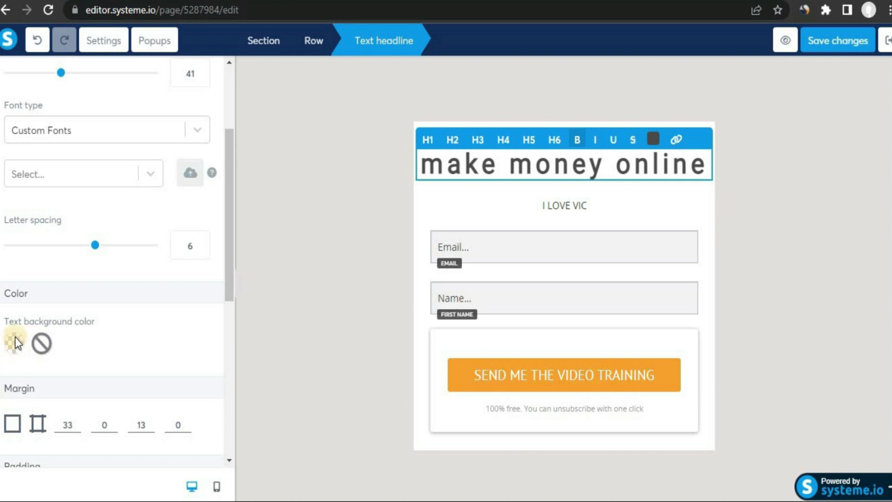
{"action": "left_click", "coordinate": [15, 342]}
{"action": "left_click_drag", "start_coordinate": [154, 308], "coordinate": [28, 295]}
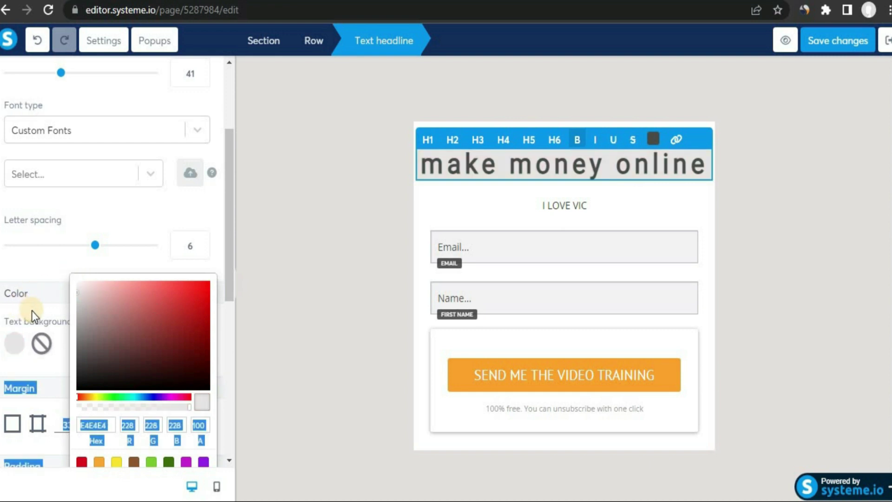
{"action": "left_click", "coordinate": [32, 311]}
{"action": "left_click", "coordinate": [41, 343]}
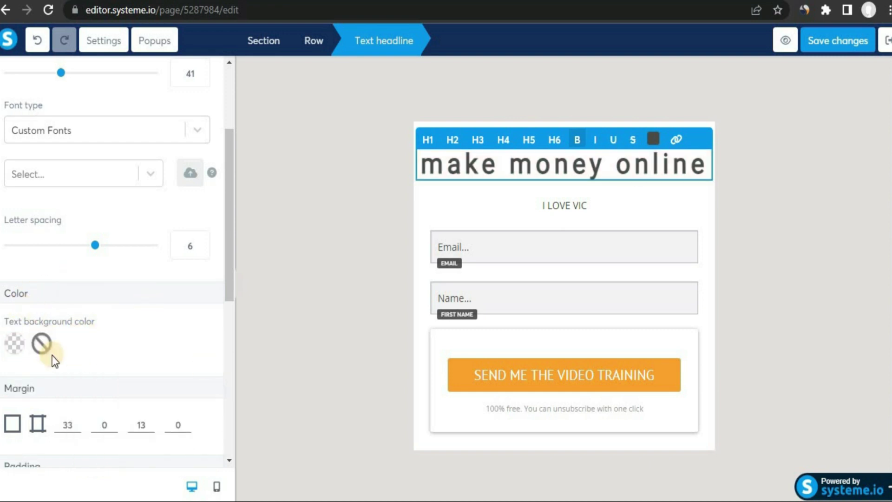
Set the headline's delay before displaying to 5
{"action": "scroll", "coordinate": [47, 355], "scroll_direction": "down", "scroll_amount": 3}
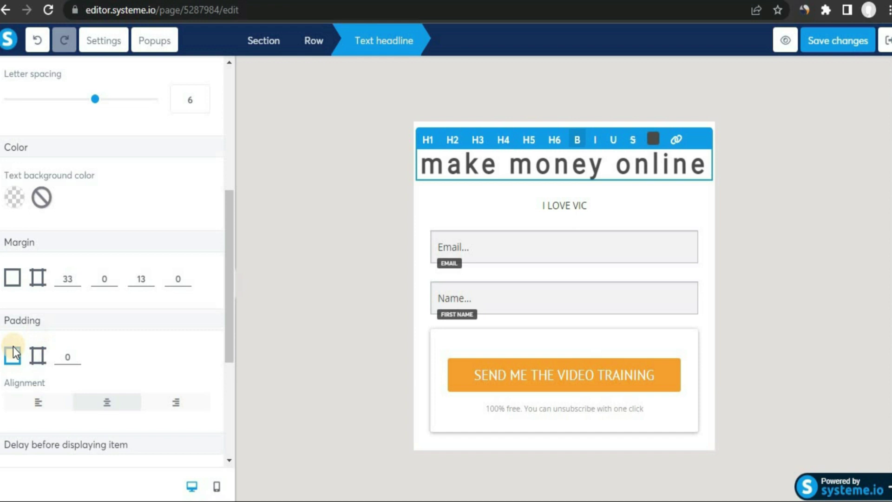
{"action": "scroll", "coordinate": [40, 361], "scroll_direction": "down", "scroll_amount": 3}
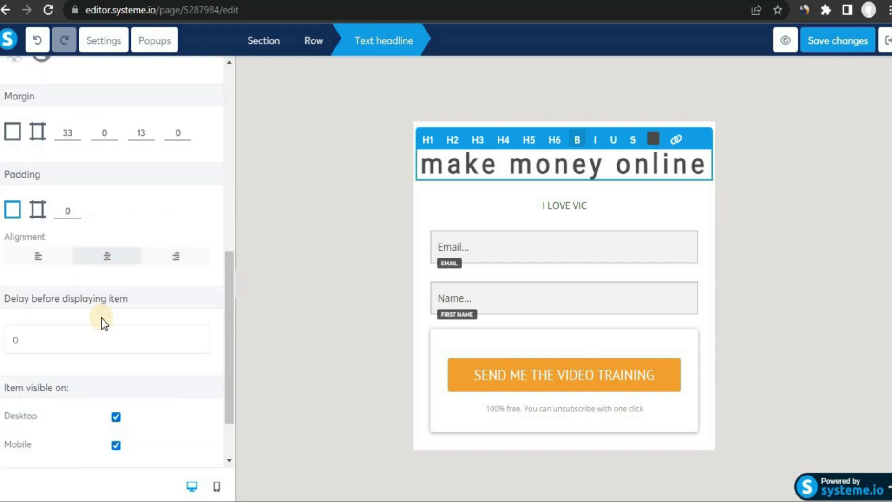
{"action": "left_click", "coordinate": [673, 213]}
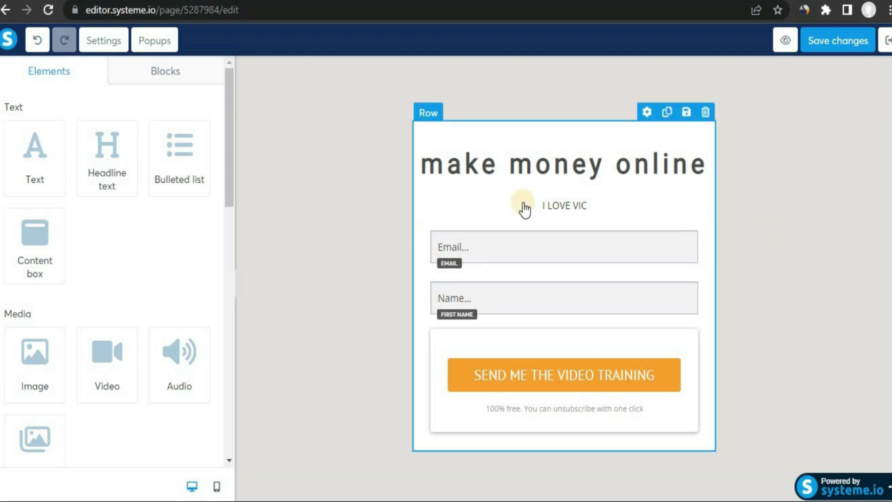
{"action": "left_click", "coordinate": [549, 179]}
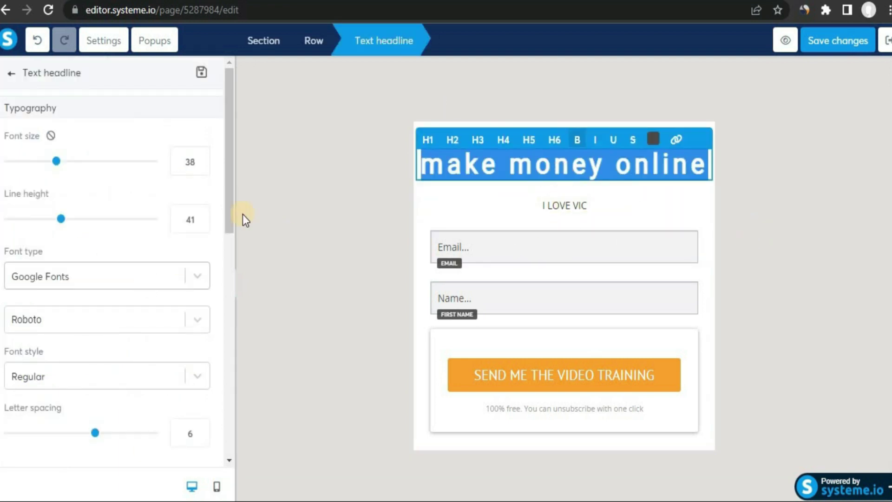
{"action": "scroll", "coordinate": [140, 260], "scroll_direction": "down", "scroll_amount": 10}
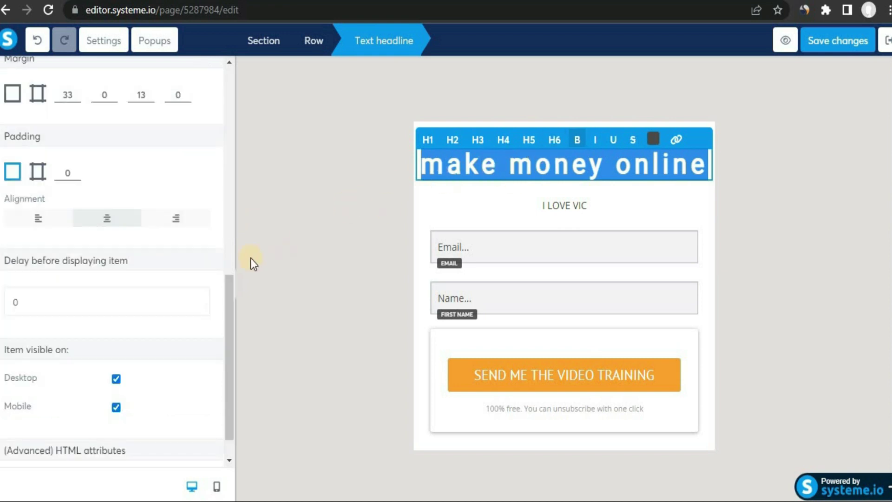
{"action": "left_click_drag", "start_coordinate": [54, 260], "coordinate": [132, 258]}
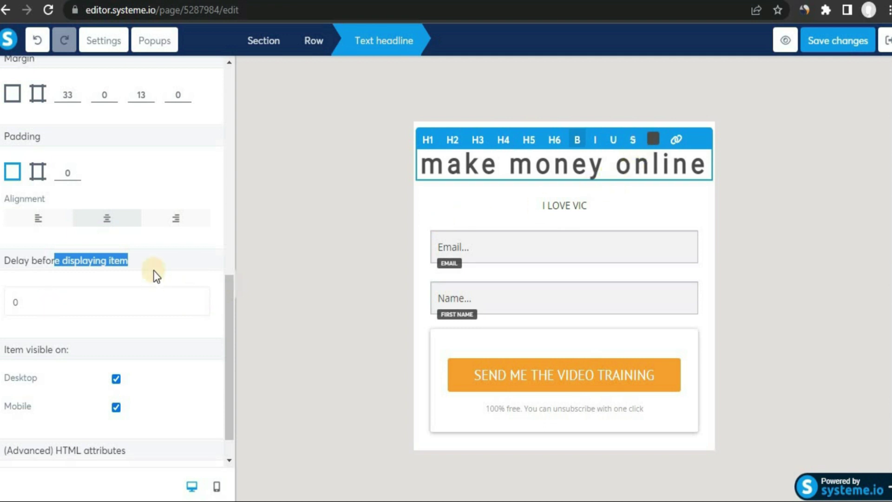
{"action": "double_click", "coordinate": [15, 302]}
{"action": "type", "text": "5"}
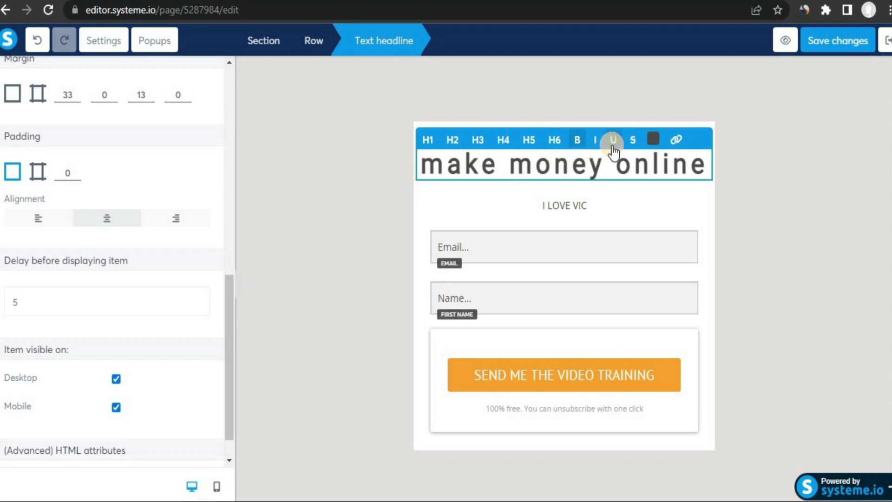
Try heading levels H1 through H6 on the headline and settle on H2
{"action": "left_click_drag", "start_coordinate": [712, 169], "coordinate": [386, 185]}
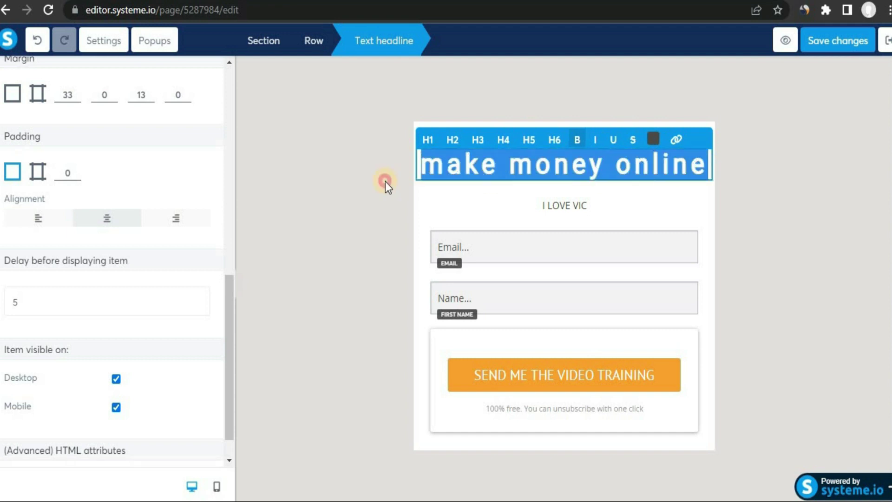
{"action": "left_click", "coordinate": [426, 138]}
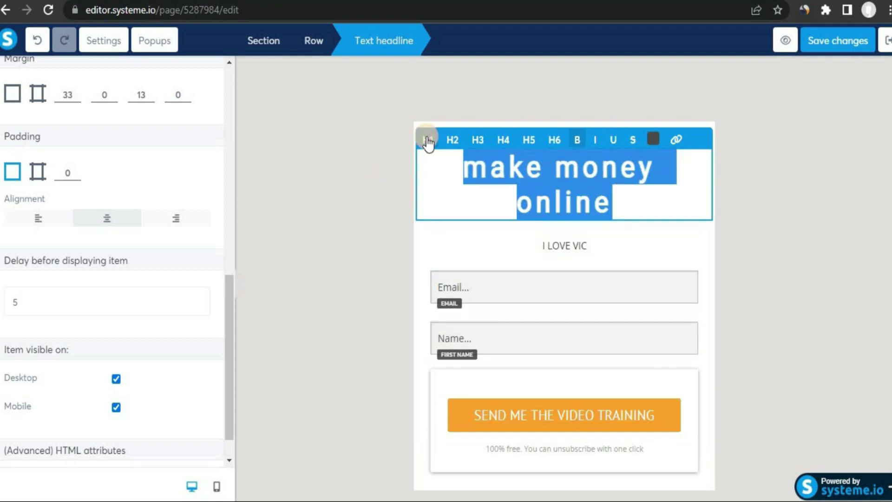
{"action": "left_click", "coordinate": [452, 140]}
{"action": "left_click", "coordinate": [479, 139]}
{"action": "left_click", "coordinate": [502, 139]}
{"action": "left_click", "coordinate": [532, 140]}
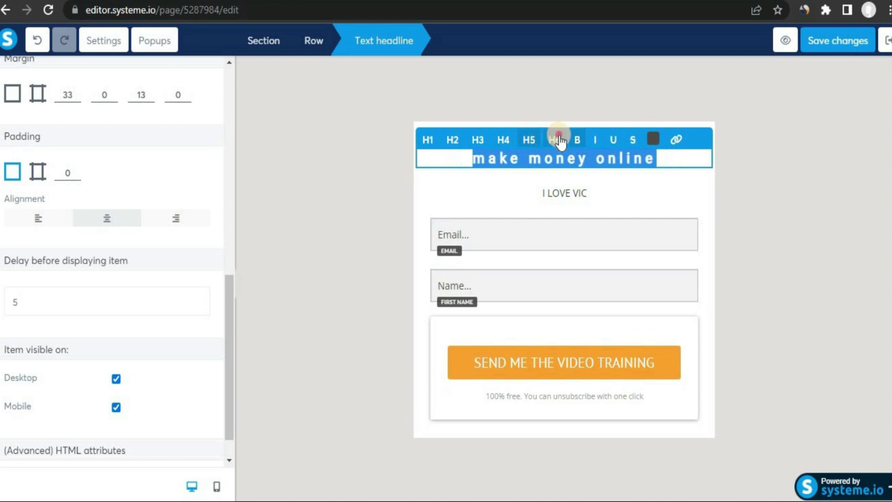
{"action": "left_click", "coordinate": [555, 139]}
{"action": "left_click", "coordinate": [427, 139]}
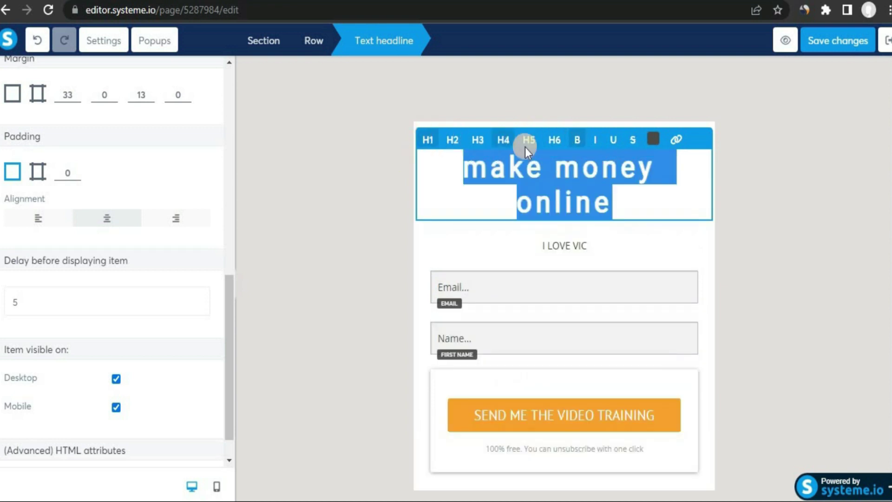
{"action": "left_click", "coordinate": [452, 139]}
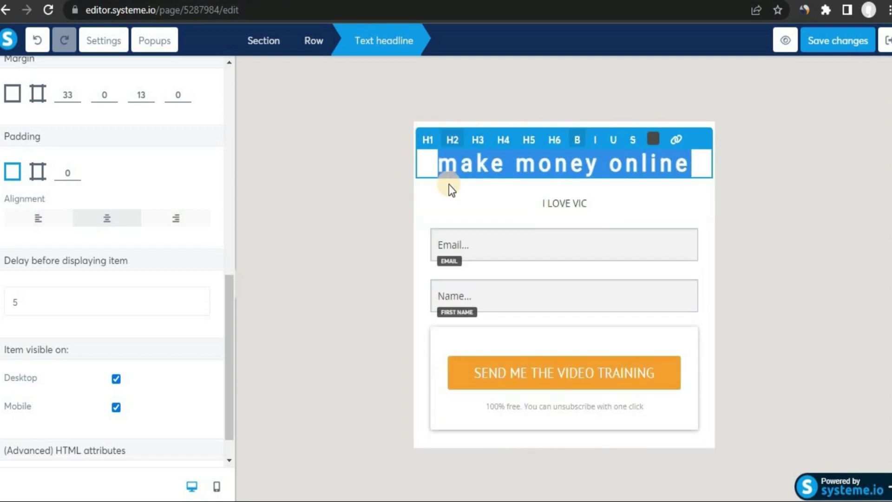
Colour the headline text red
{"action": "left_click", "coordinate": [535, 165]}
{"action": "left_click_drag", "start_coordinate": [687, 170], "coordinate": [577, 135]}
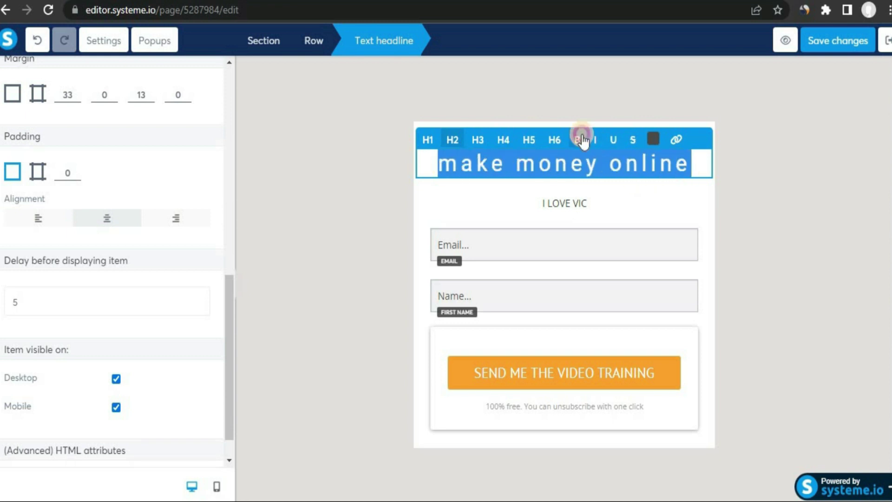
{"action": "left_click", "coordinate": [649, 139]}
{"action": "left_click_drag", "start_coordinate": [687, 236], "coordinate": [775, 171]}
{"action": "left_click", "coordinate": [807, 149]}
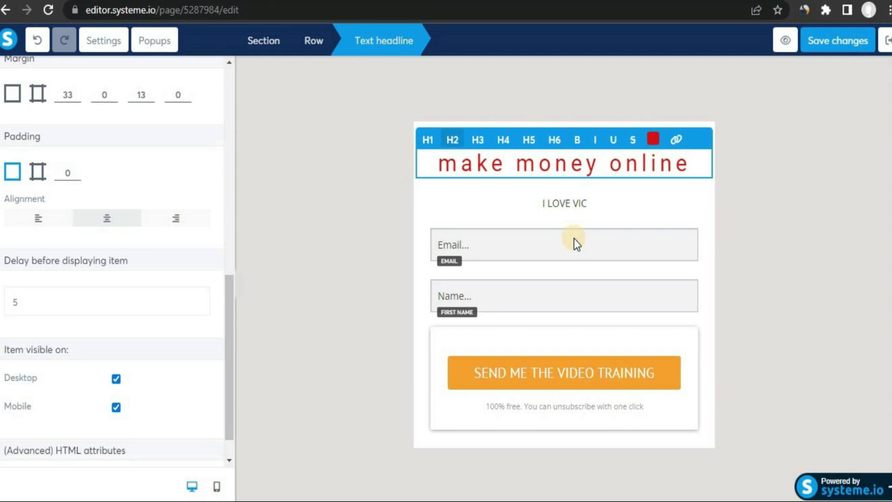
Select the form button, keep Send form as its action, and undo a trial margin change
{"action": "left_click", "coordinate": [525, 387]}
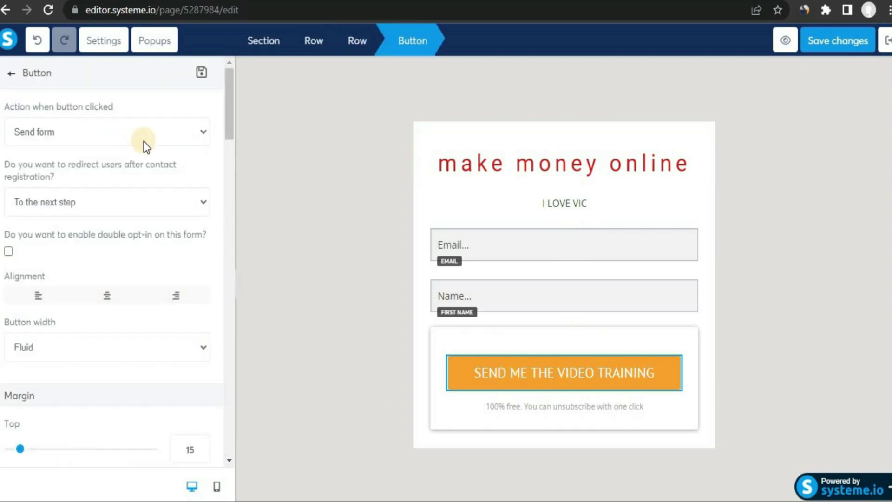
{"action": "left_click", "coordinate": [144, 141]}
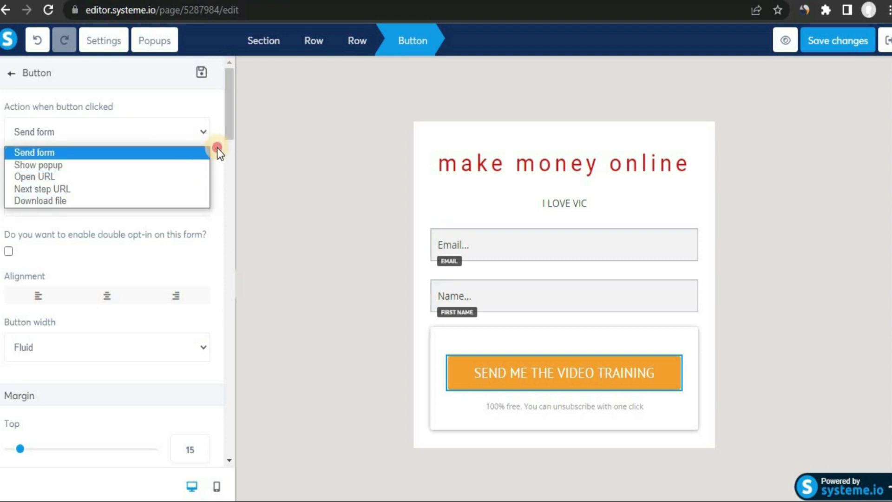
{"action": "left_click_drag", "start_coordinate": [216, 147], "coordinate": [128, 236]}
{"action": "scroll", "coordinate": [47, 263], "scroll_direction": "down", "scroll_amount": 3}
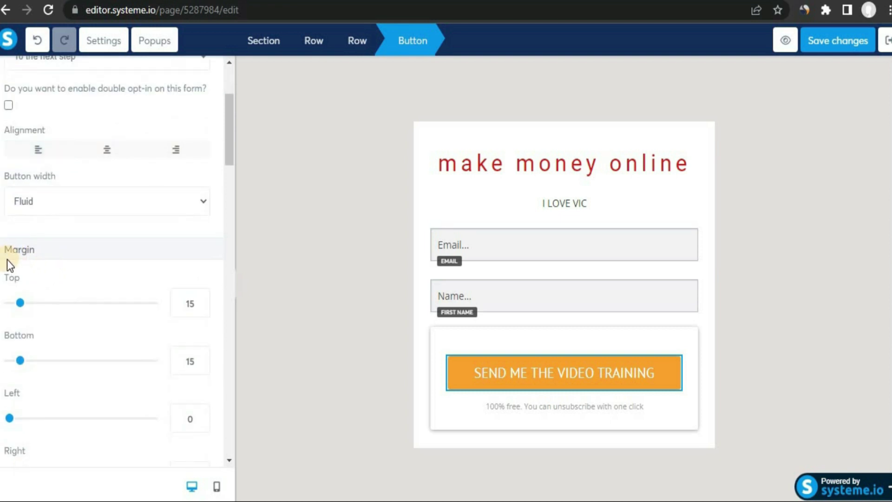
{"action": "mouse_move", "coordinate": [20, 303]}
{"action": "left_mouse_down"}
{"action": "mouse_move", "coordinate": [66, 305]}
{"action": "mouse_move", "coordinate": [24, 305]}
{"action": "left_mouse_up"}
{"action": "left_click", "coordinate": [37, 40]}
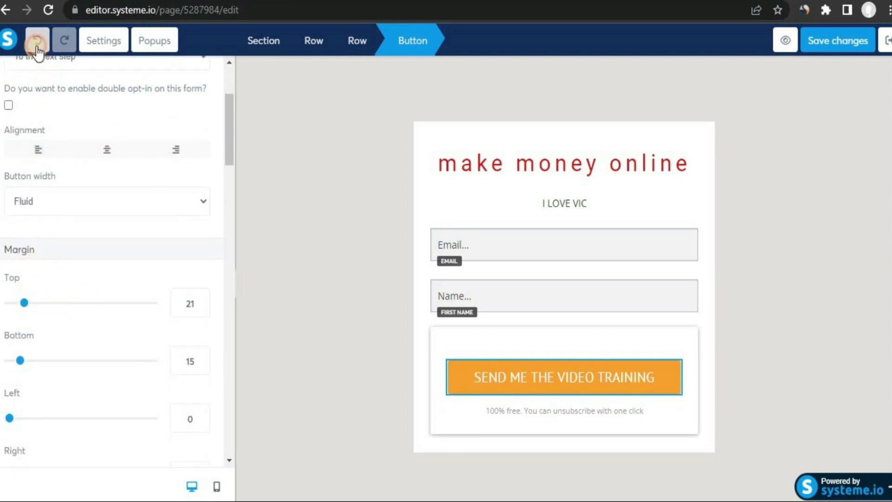
{"action": "left_click", "coordinate": [37, 41]}
{"action": "scroll", "coordinate": [146, 285], "scroll_direction": "down", "scroll_amount": 5}
Replace the button text with 'click here'
{"action": "double_click", "coordinate": [156, 287]}
{"action": "left_click", "coordinate": [160, 304]}
{"action": "left_click_drag", "start_coordinate": [151, 298], "coordinate": [1, 325]}
{"action": "type", "text": "clicl"}
{"action": "key", "text": "BackSpace"}
{"action": "type", "text": "k here"}
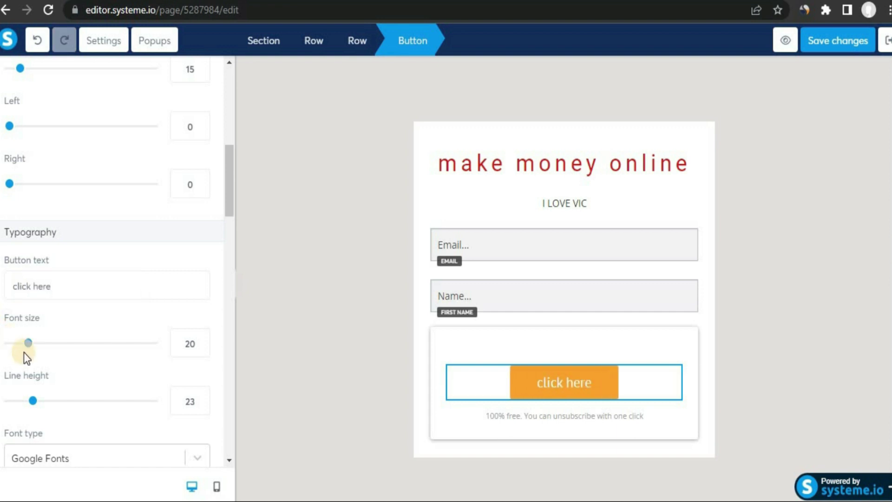
Set the button font size to 48 and its background colour to brown
{"action": "left_click_drag", "start_coordinate": [29, 343], "coordinate": [72, 343]}
{"action": "scroll", "coordinate": [54, 336], "scroll_direction": "down", "scroll_amount": 6}
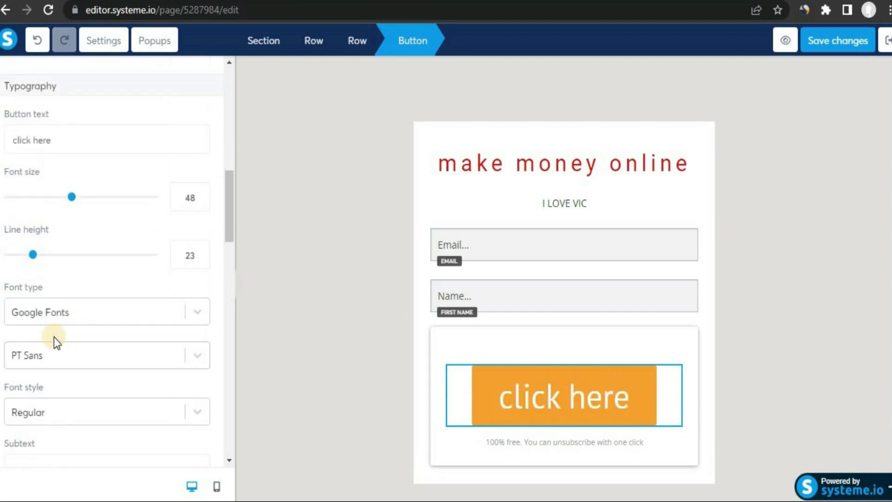
{"action": "scroll", "coordinate": [55, 334], "scroll_direction": "down", "scroll_amount": 6}
{"action": "left_click", "coordinate": [14, 273]}
{"action": "left_click", "coordinate": [139, 316]}
{"action": "scroll", "coordinate": [23, 339], "scroll_direction": "down", "scroll_amount": 6}
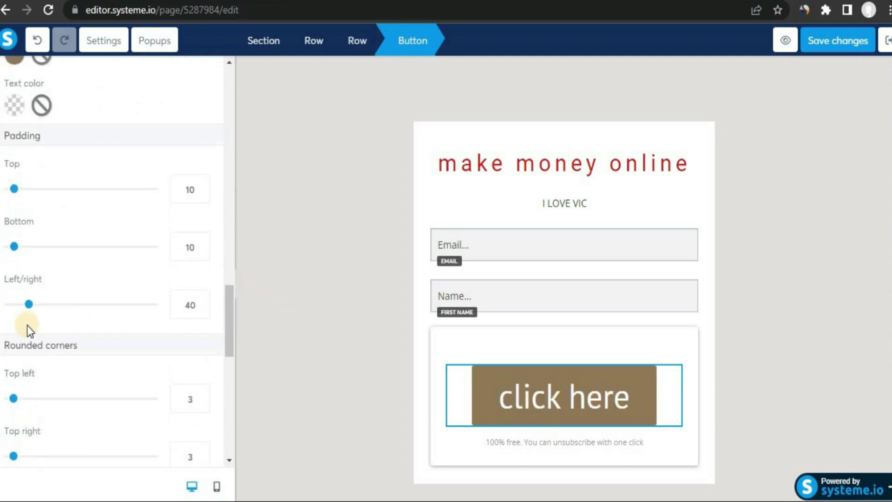
{"action": "mouse_move", "coordinate": [14, 328]}
{"action": "left_mouse_down"}
{"action": "mouse_move", "coordinate": [129, 335]}
{"action": "mouse_move", "coordinate": [2, 321]}
{"action": "left_mouse_up"}
{"action": "scroll", "coordinate": [75, 354], "scroll_direction": "down", "scroll_amount": 8}
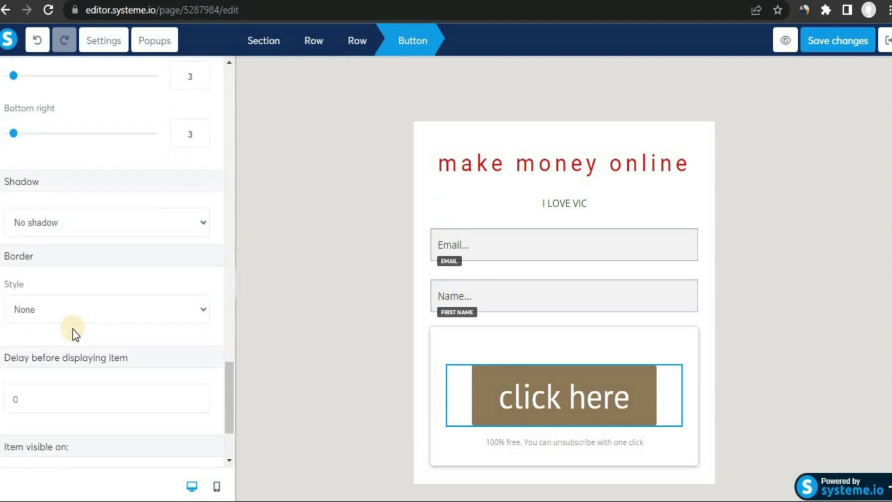
{"action": "left_click", "coordinate": [87, 249]}
{"action": "scroll", "coordinate": [89, 302], "scroll_direction": "down", "scroll_amount": 3}
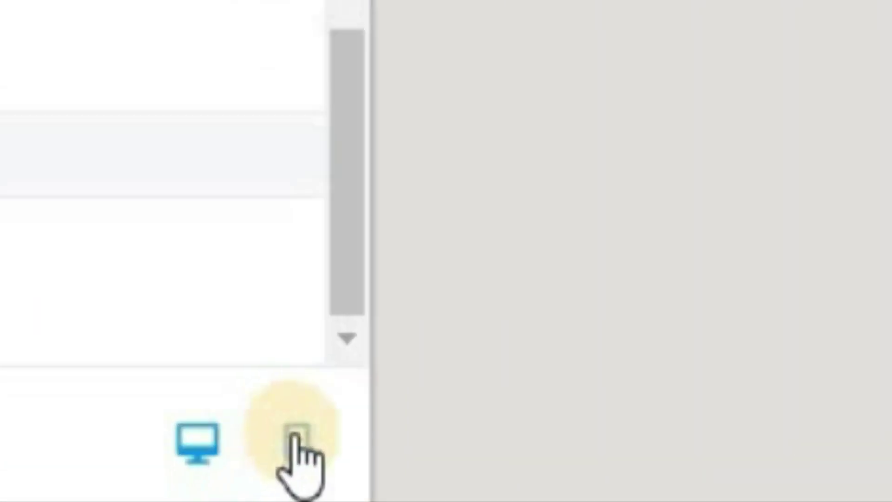
{"action": "left_click", "coordinate": [319, 441]}
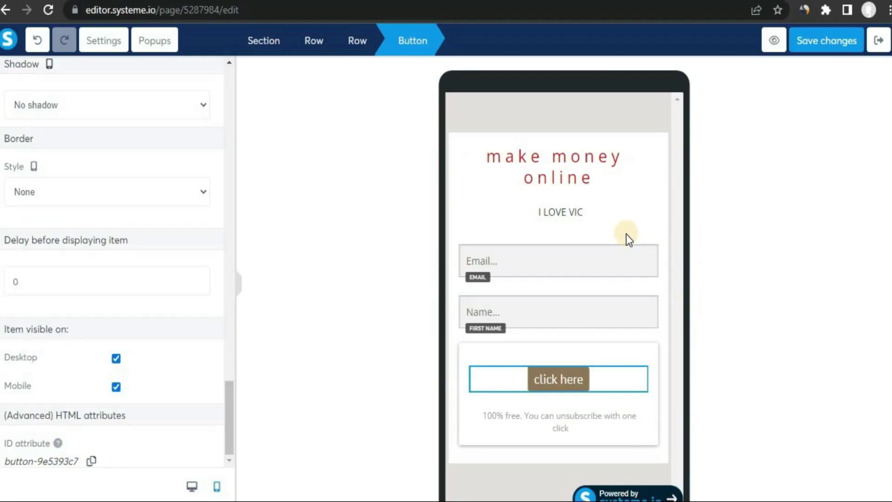
{"action": "scroll", "coordinate": [632, 241], "scroll_direction": "down", "scroll_amount": 1}
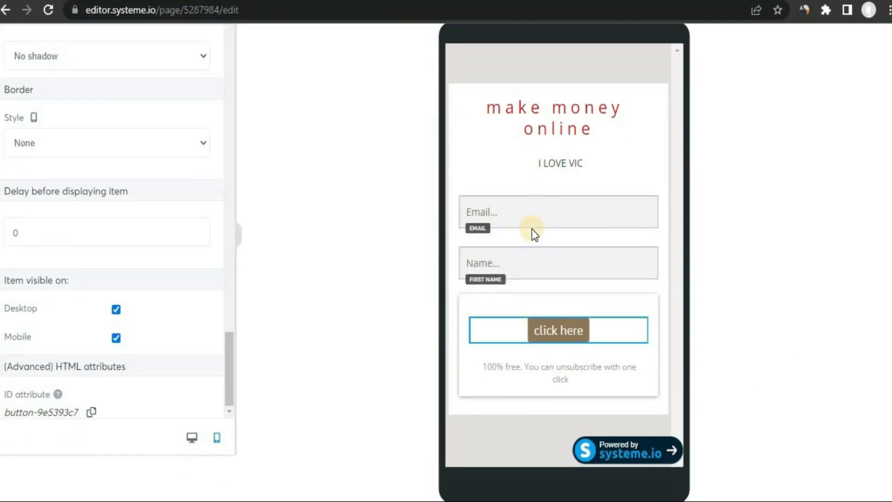
{"action": "left_click", "coordinate": [191, 437]}
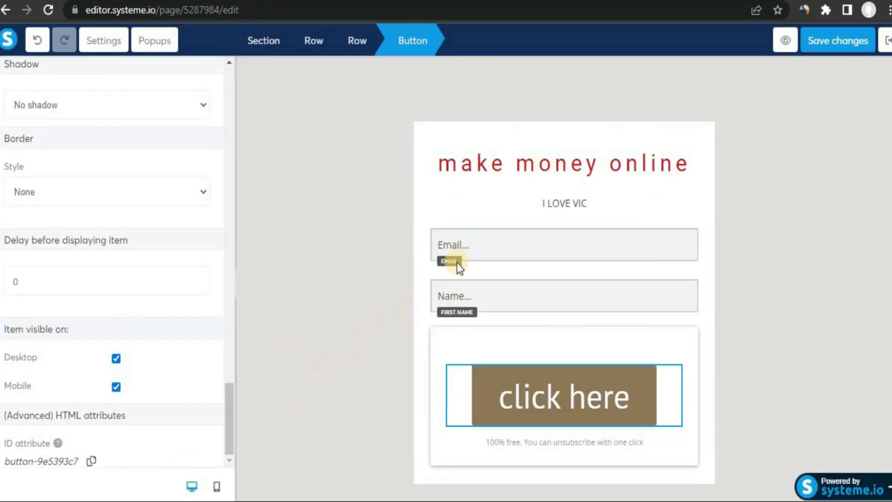
{"action": "left_click", "coordinate": [505, 246]}
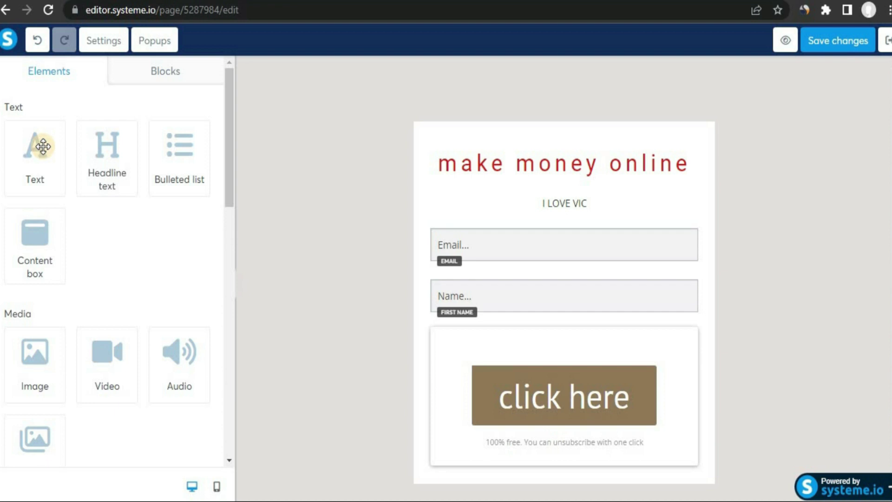
{"action": "left_click_drag", "start_coordinate": [43, 147], "coordinate": [587, 221]}
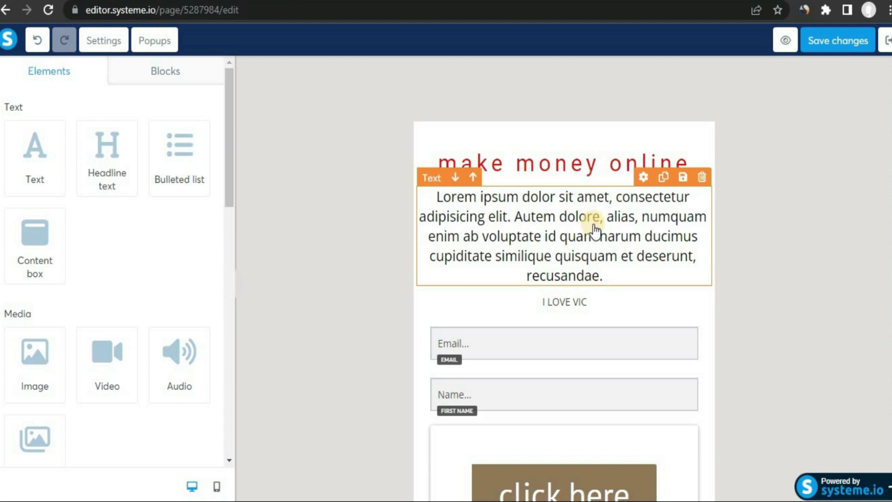
{"action": "double_click", "coordinate": [589, 218]}
{"action": "left_click", "coordinate": [657, 253]}
{"action": "left_click", "coordinate": [731, 255]}
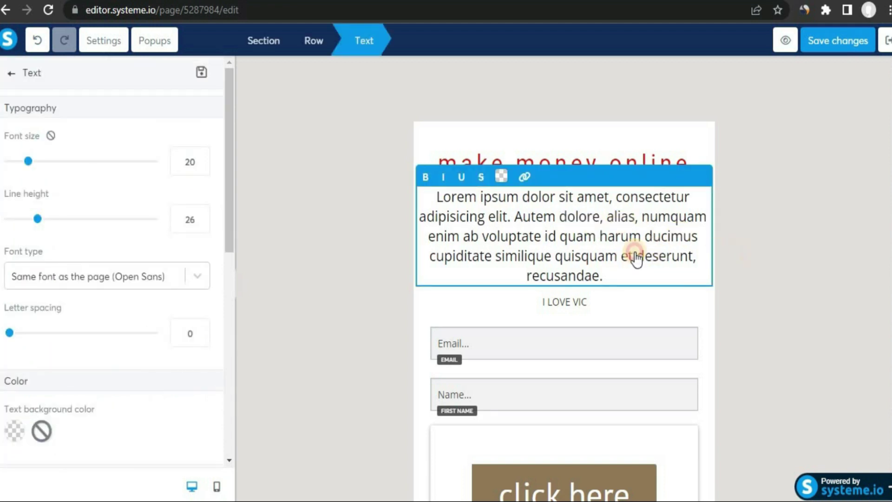
{"action": "left_click", "coordinate": [701, 177]}
{"action": "key", "text": "Return"}
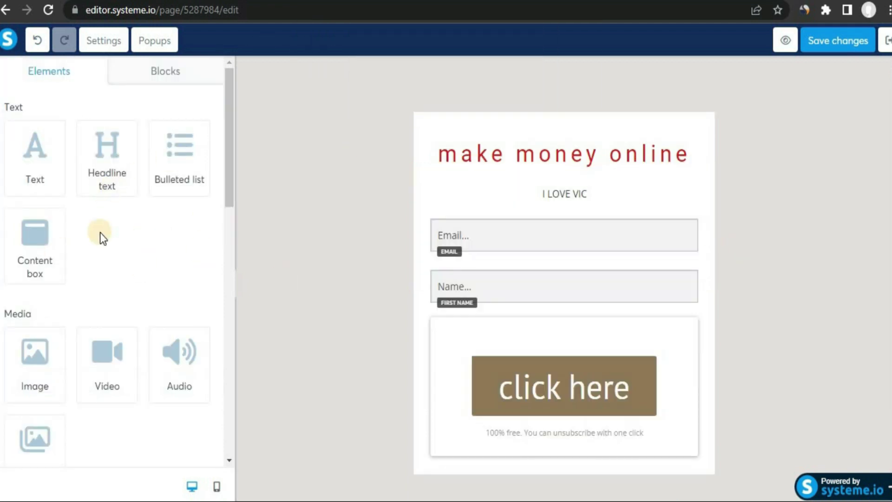
{"action": "scroll", "coordinate": [100, 235], "scroll_direction": "down", "scroll_amount": 3}
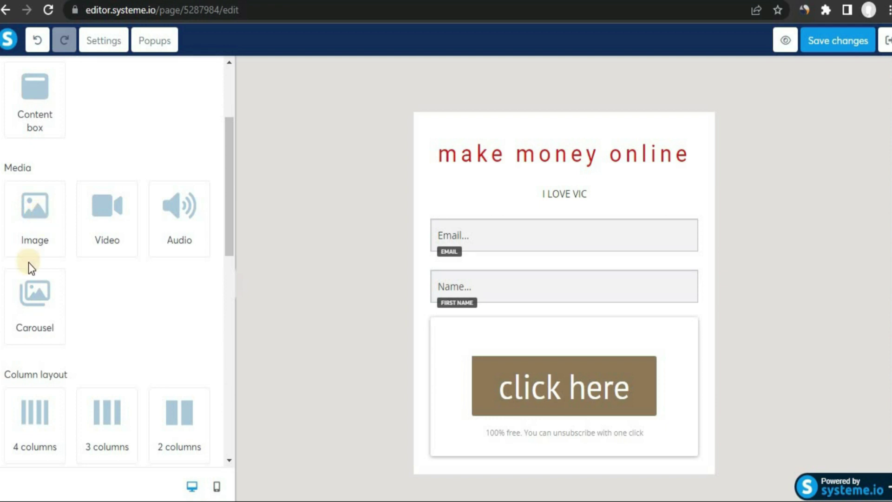
{"action": "scroll", "coordinate": [93, 219], "scroll_direction": "down", "scroll_amount": 4}
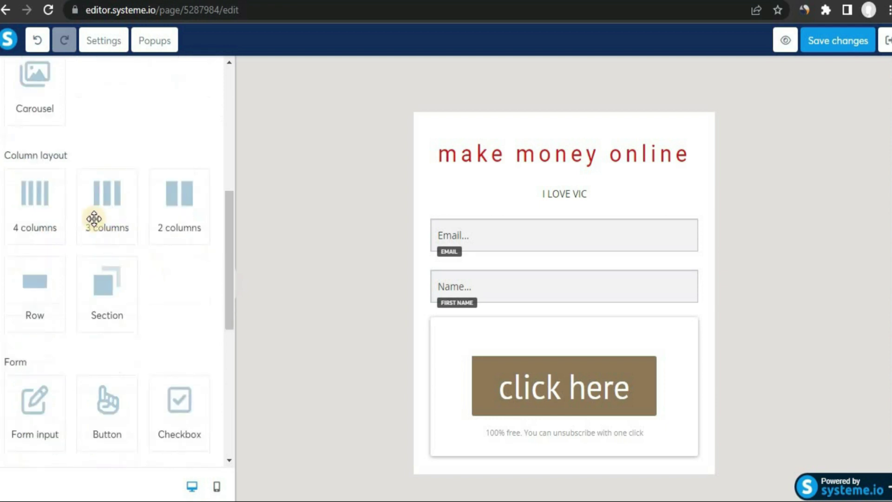
{"action": "scroll", "coordinate": [86, 225], "scroll_direction": "down", "scroll_amount": 1}
{"action": "scroll", "coordinate": [87, 225], "scroll_direction": "down", "scroll_amount": 2}
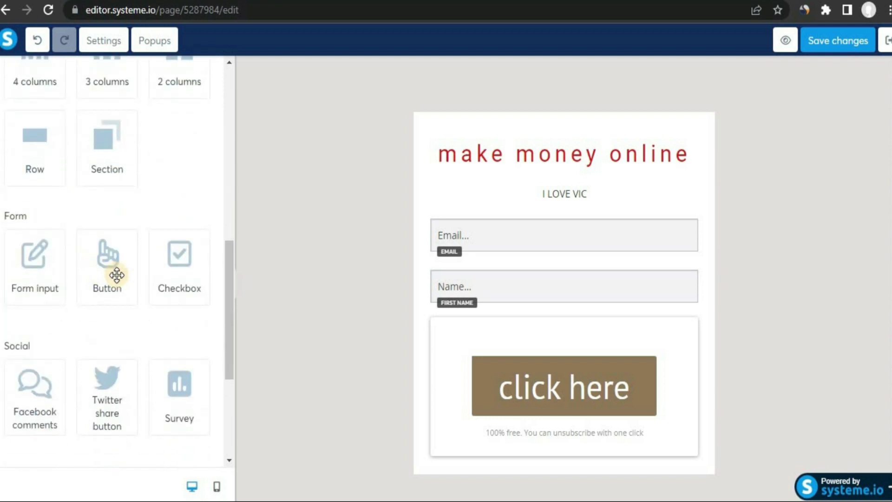
{"action": "left_click_drag", "start_coordinate": [117, 275], "coordinate": [540, 343]}
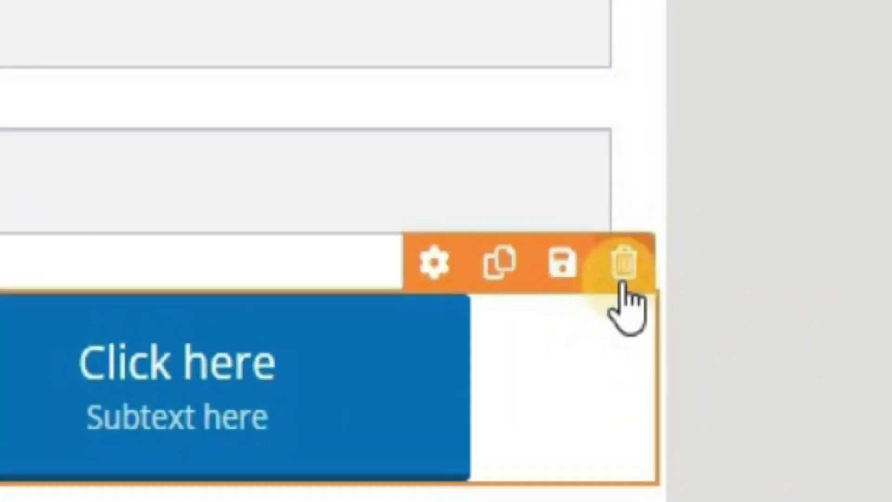
{"action": "left_click", "coordinate": [701, 311]}
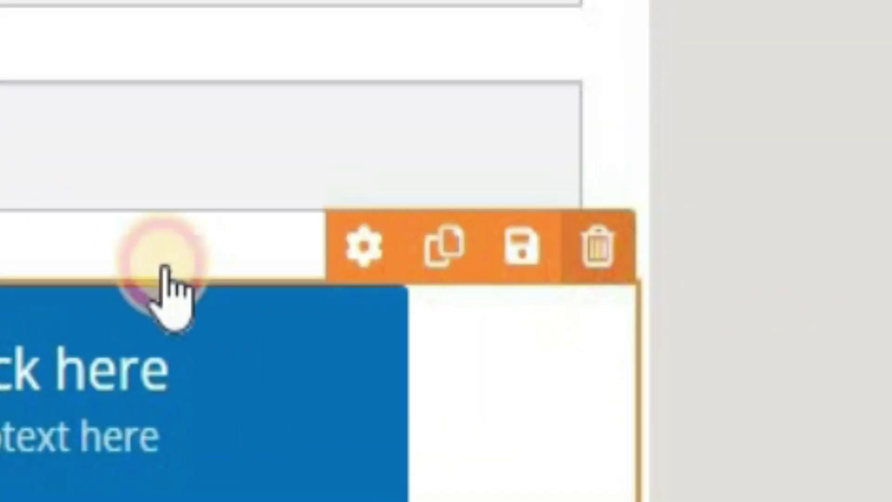
{"action": "left_click", "coordinate": [513, 92]}
{"action": "scroll", "coordinate": [83, 325], "scroll_direction": "down", "scroll_amount": 5}
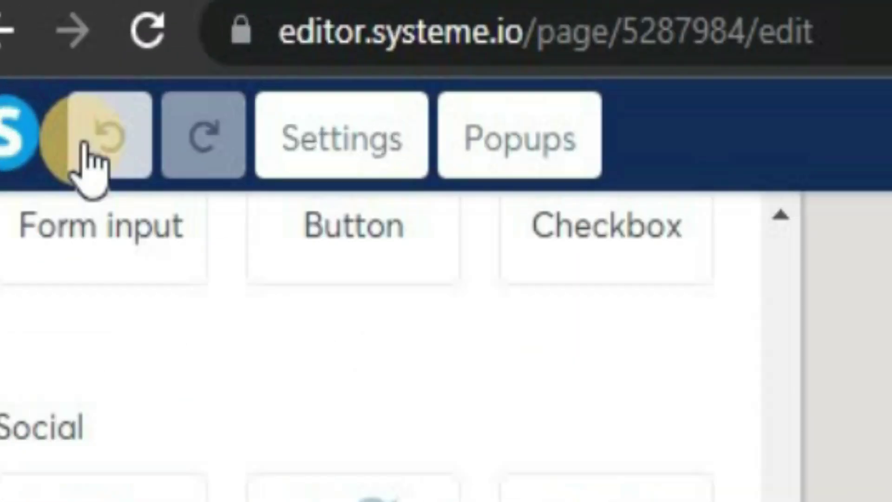
{"action": "left_click", "coordinate": [93, 148]}
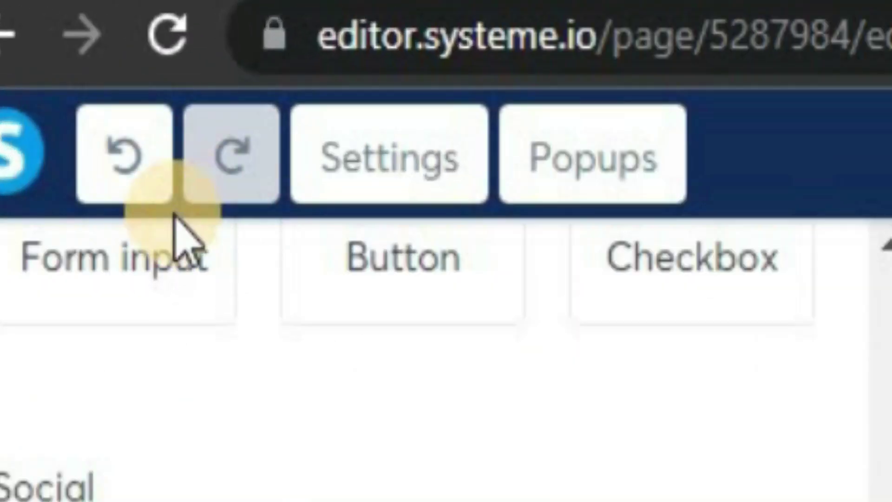
{"action": "left_click", "coordinate": [251, 140]}
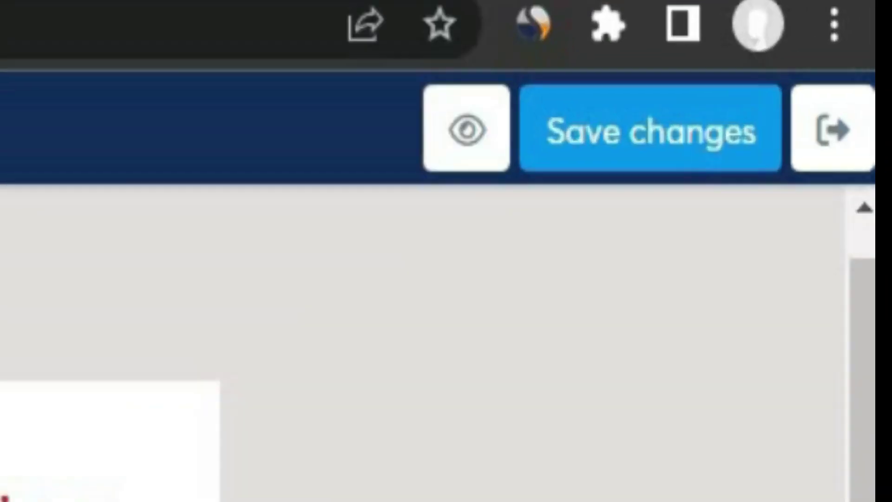
Save the page changes, exit the editor, and copy the step's page URL
{"action": "left_click", "coordinate": [818, 41]}
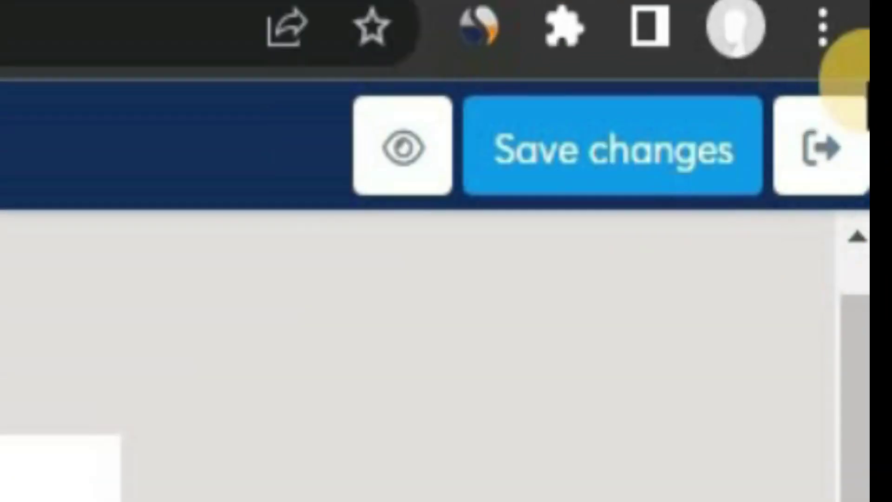
{"action": "left_click", "coordinate": [813, 142]}
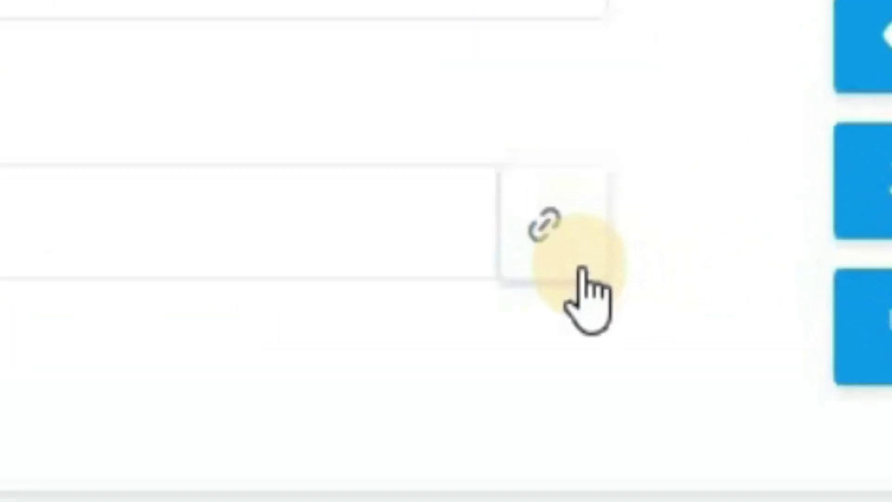
{"action": "left_click", "coordinate": [562, 232]}
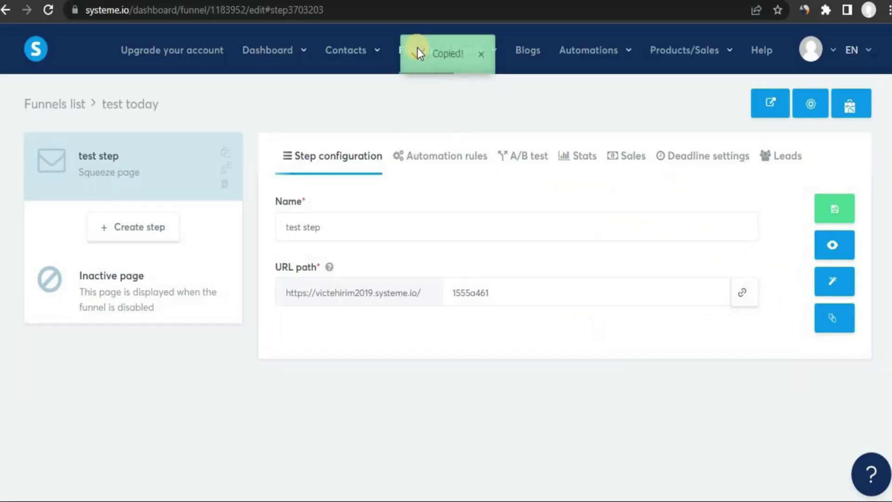
Load the copied URL in a new tab to view the live page, then go back
{"action": "key", "text": "ctrl+t"}
{"action": "left_click", "coordinate": [364, 9]}
{"action": "right_click", "coordinate": [364, 7]}
{"action": "left_click", "coordinate": [469, 118]}
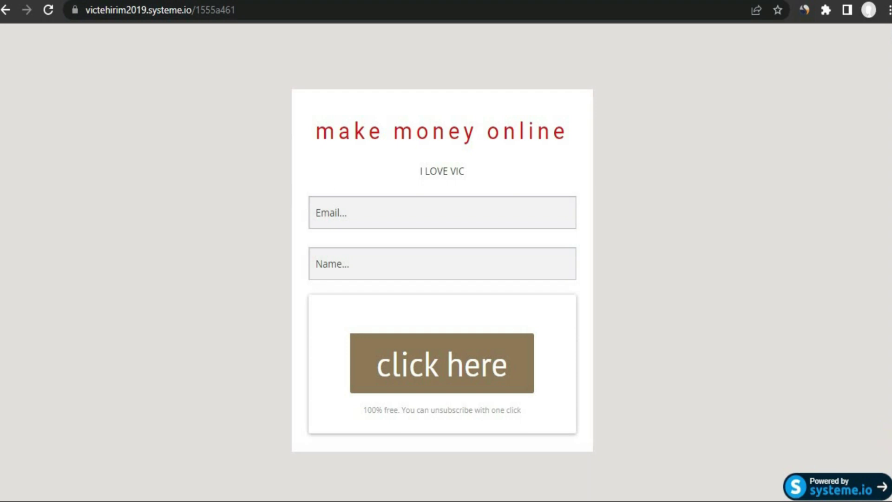
{"action": "key", "text": "alt+Left"}
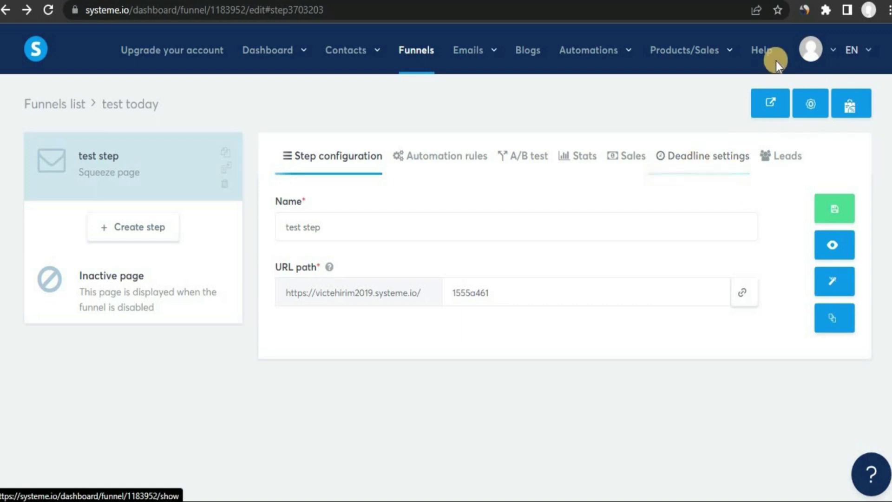
Open the Domains section of the account settings from the avatar menu
{"action": "left_click", "coordinate": [808, 51]}
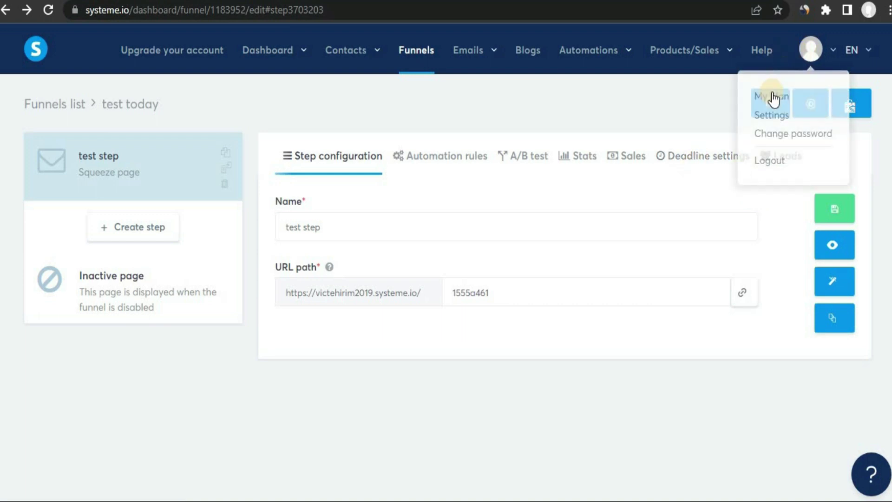
{"action": "left_click", "coordinate": [771, 116]}
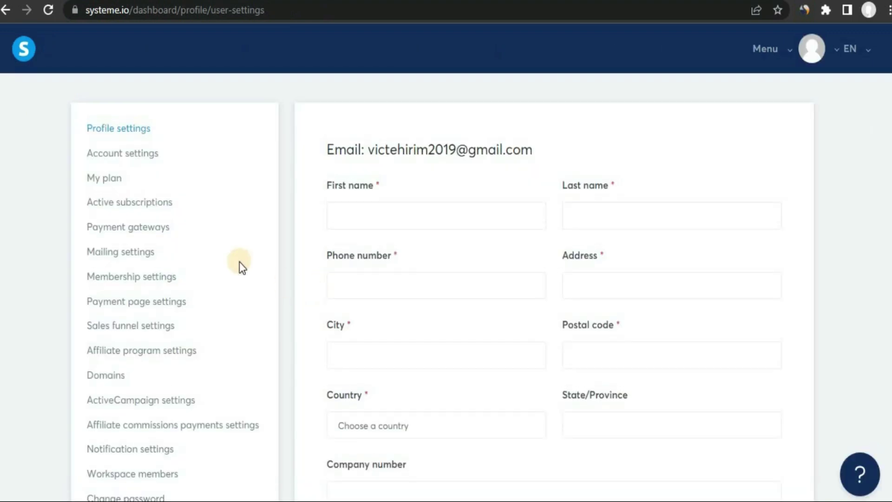
{"action": "scroll", "coordinate": [239, 261], "scroll_direction": "down", "scroll_amount": 4}
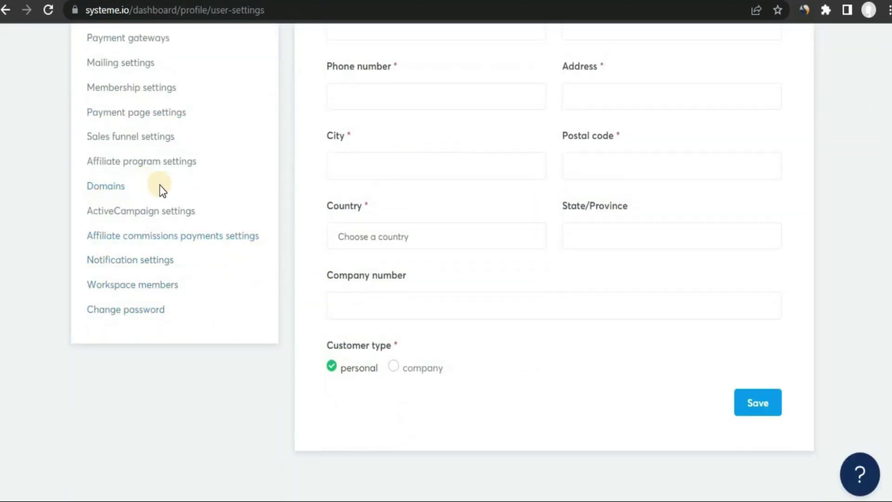
{"action": "left_click", "coordinate": [112, 186]}
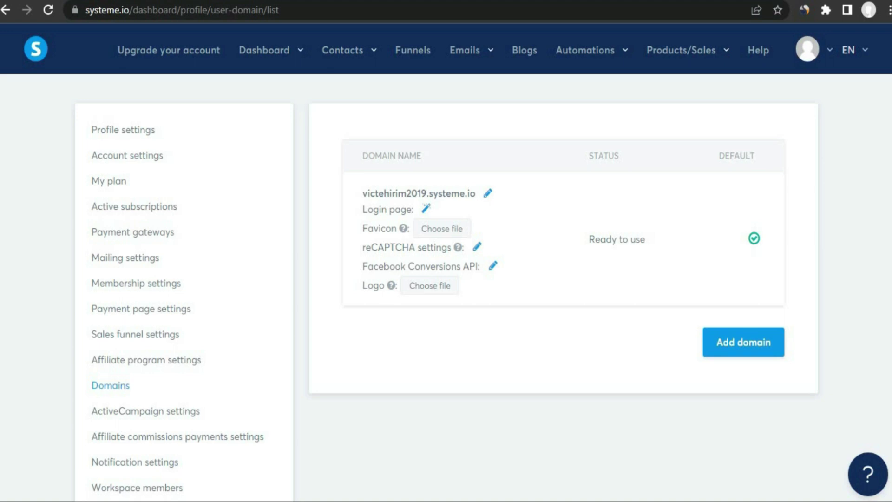
{"action": "left_click", "coordinate": [757, 337]}
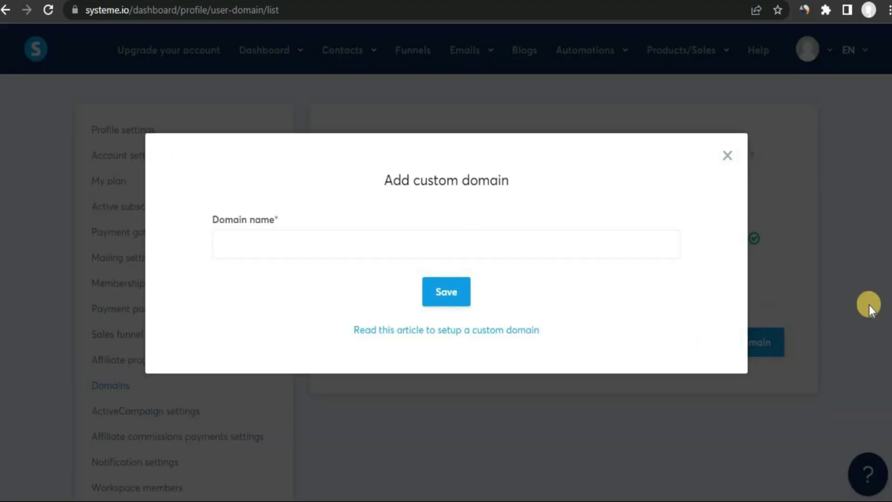
{"action": "left_click", "coordinate": [351, 238]}
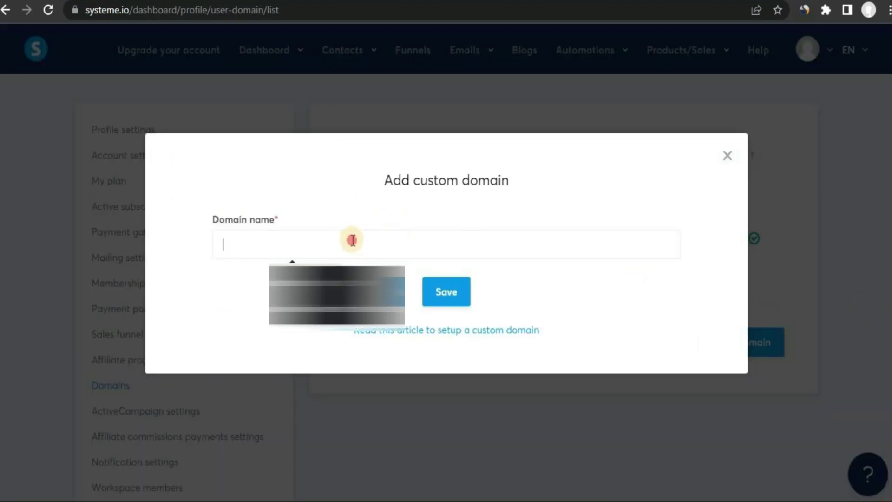
{"action": "type", "text": "yo"}
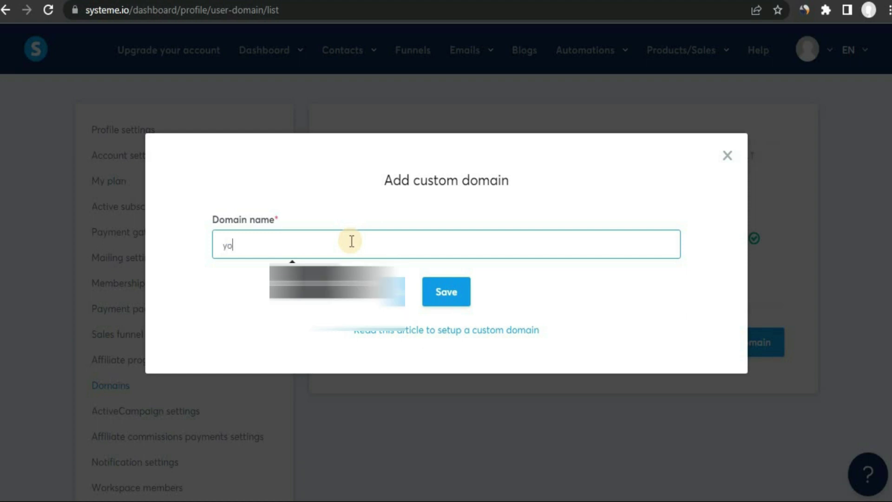
{"action": "type", "text": "utube.com"}
{"action": "left_click", "coordinate": [220, 245]}
{"action": "type", "text": "www."}
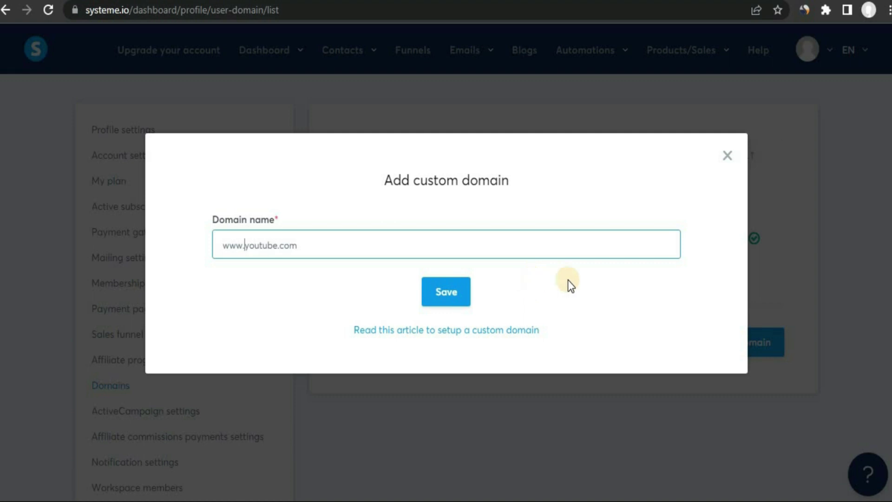
{"action": "left_click", "coordinate": [727, 154]}
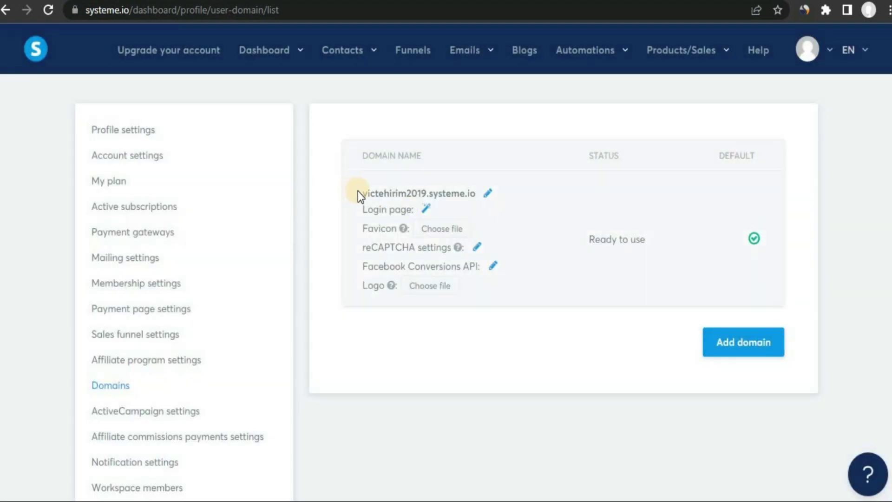
Go to the 'test today' funnel and copy the test step's page URL (path 0082833e)
{"action": "left_click_drag", "start_coordinate": [359, 191], "coordinate": [512, 192]}
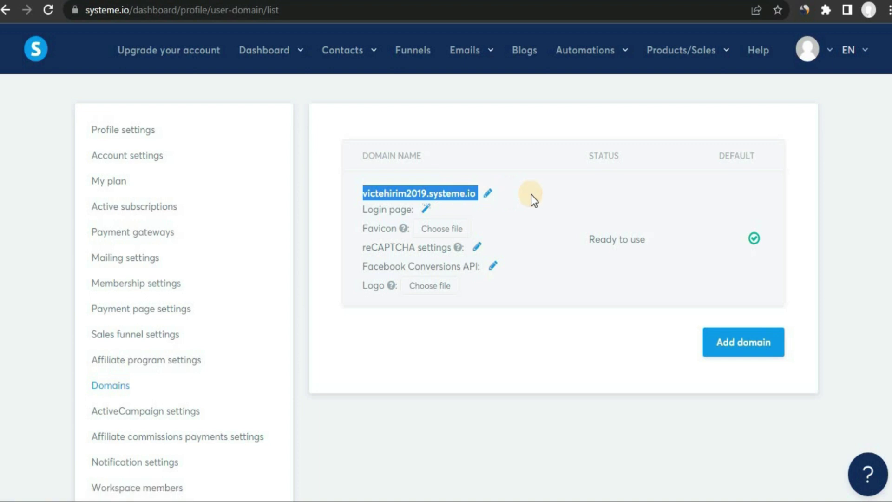
{"action": "left_click", "coordinate": [422, 61]}
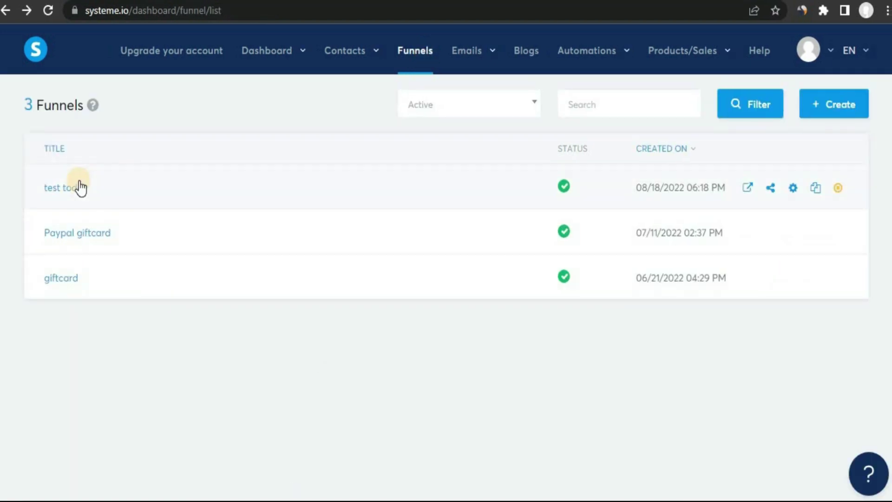
{"action": "left_click", "coordinate": [77, 188]}
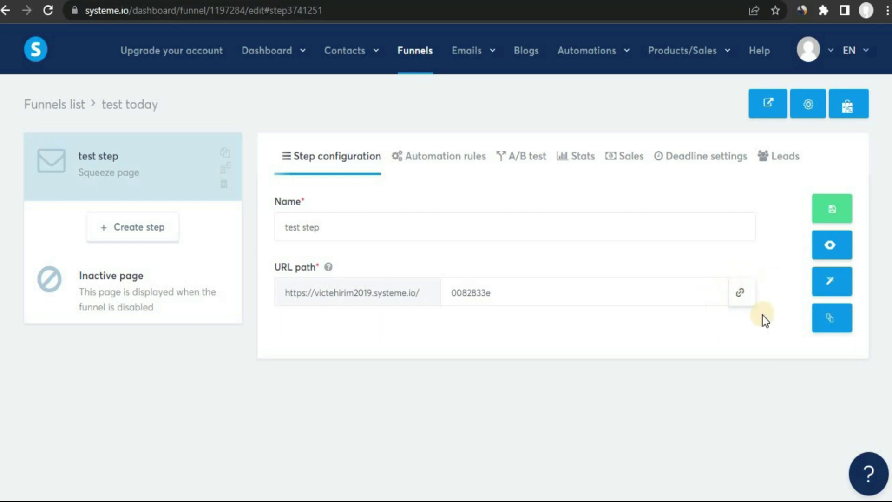
{"action": "left_click", "coordinate": [740, 292]}
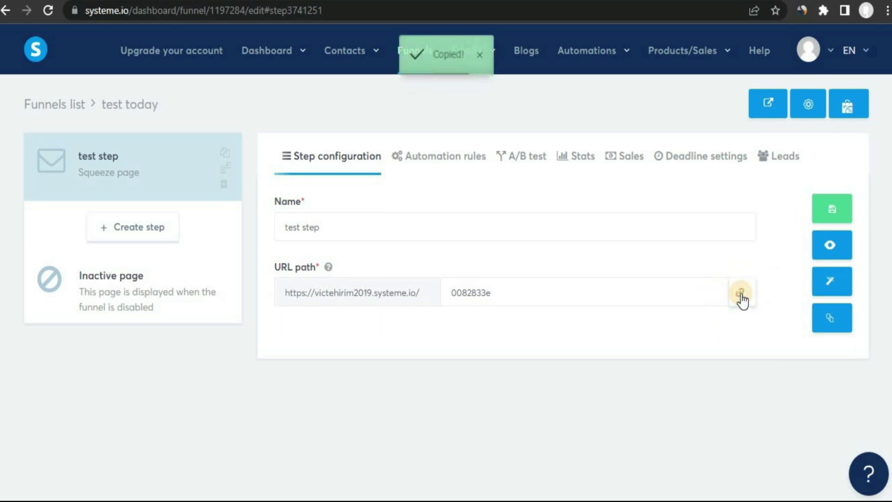